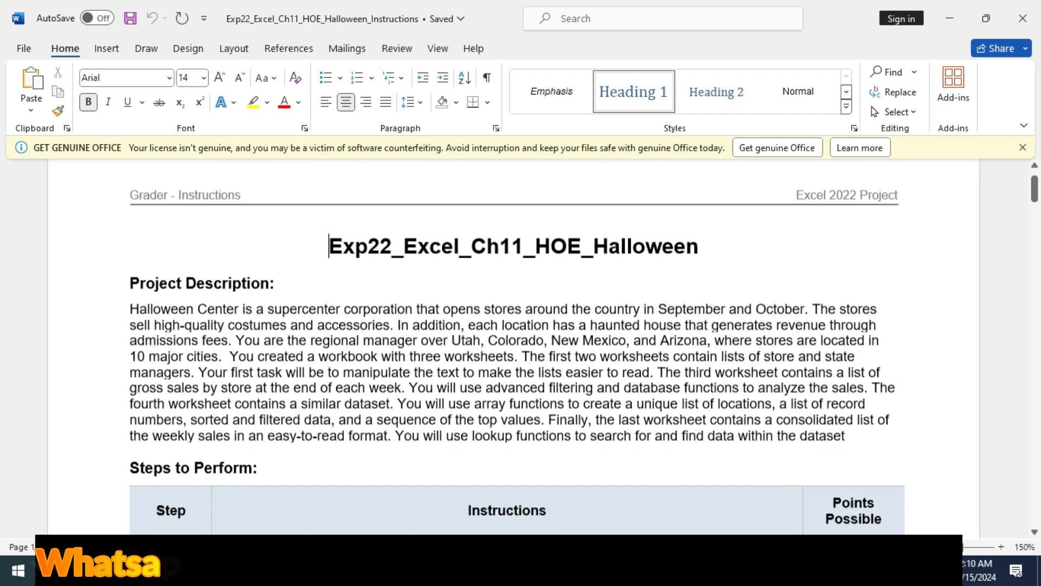
- Highlight the step 1 row of the instructions table in yellow
left_click_drag(130, 310, 844, 436)
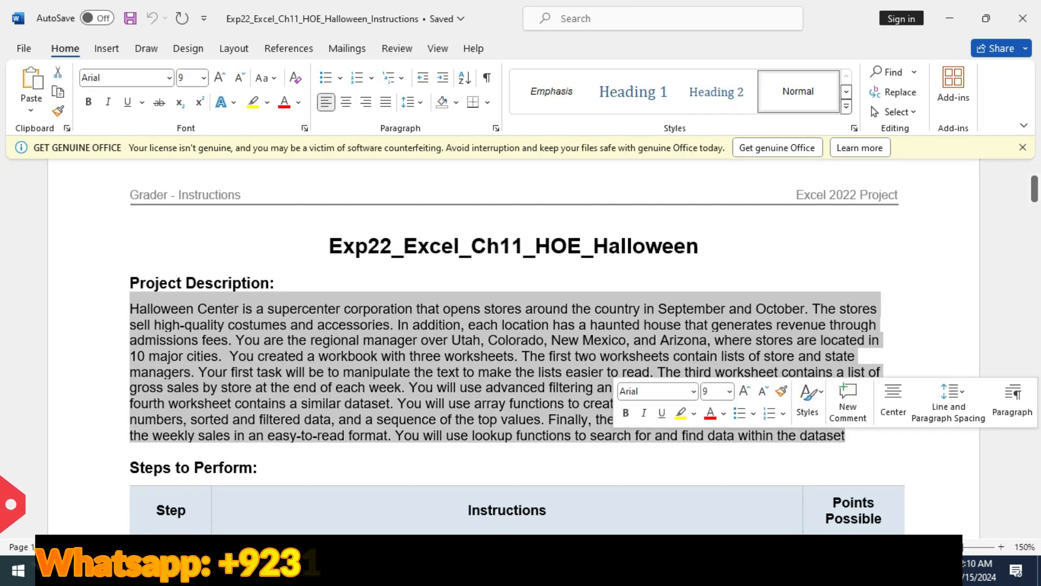
scroll(514, 347, "down", 3)
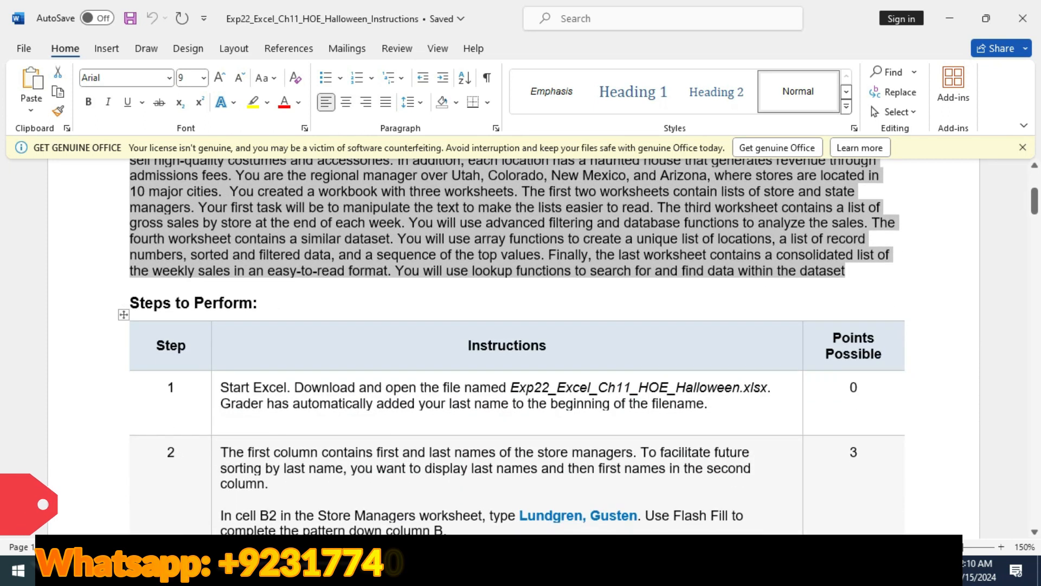
left_click(124, 402)
left_click(152, 372)
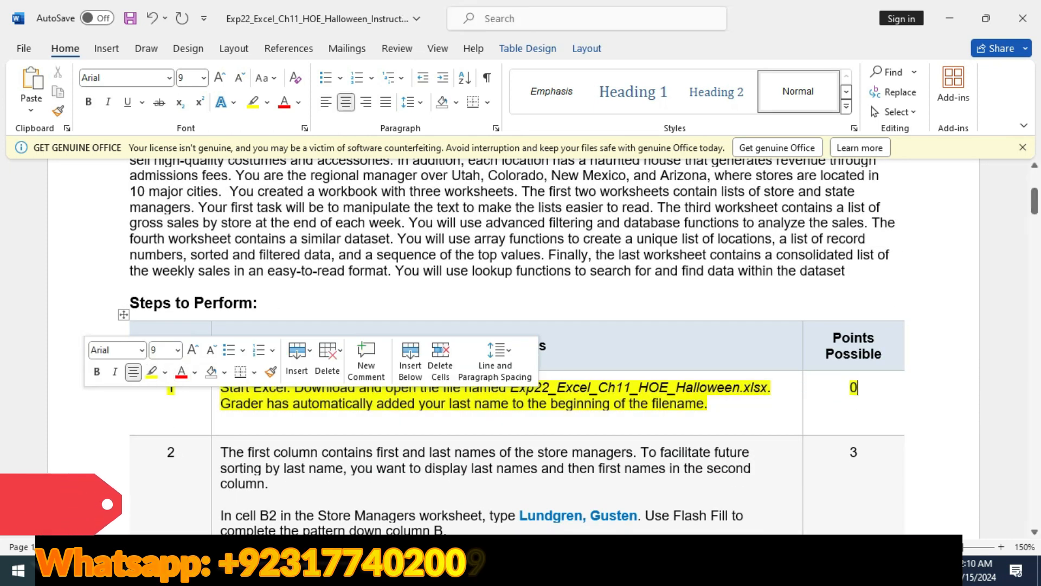
scroll(514, 347, "down", 2)
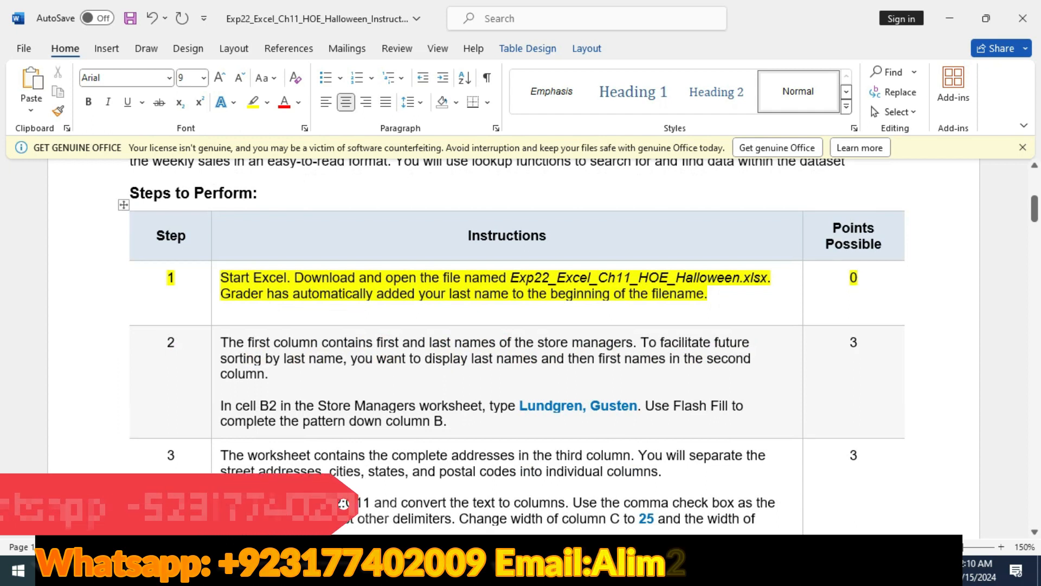
- Switch to Excel and look through the worksheets of the Halloween workbook
key("alt+Tab")
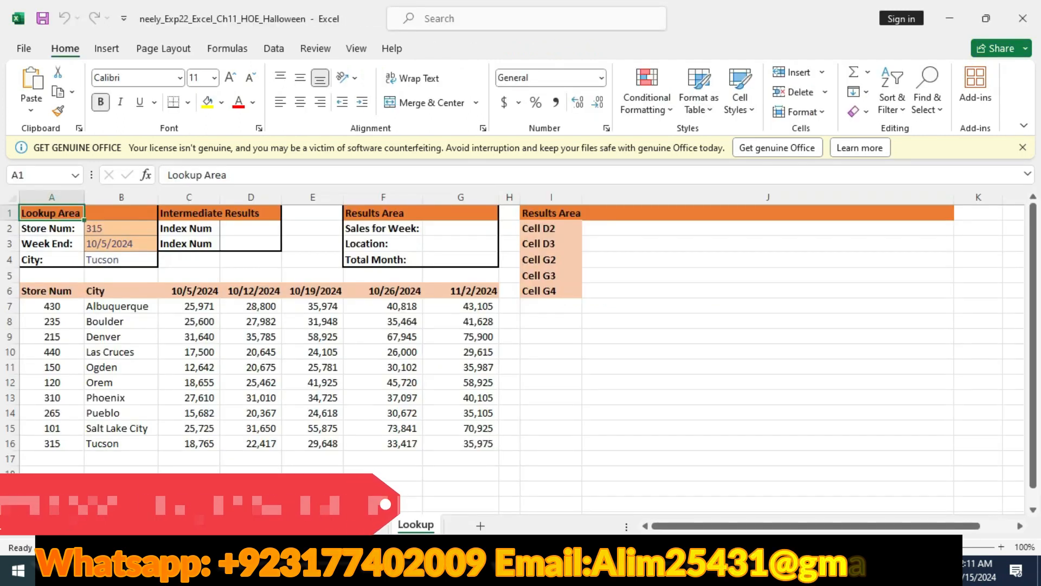
key("ctrl+Page_Up")
key("ctrl+Page_Up")
key("ctrl+Page_Up")
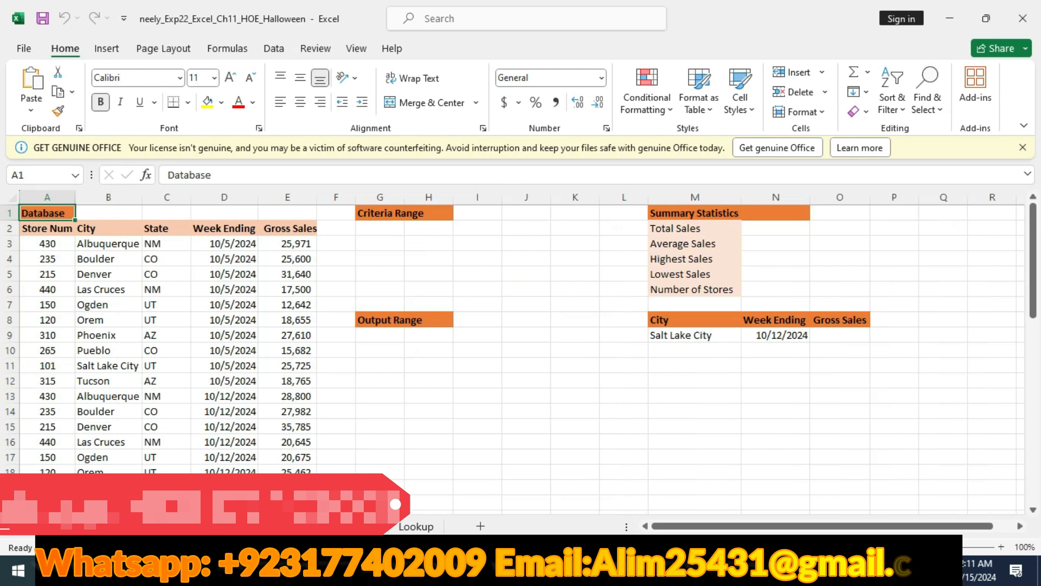
- Return to the Word instructions and highlight the step 2 table row in yellow
key("alt+Tab")
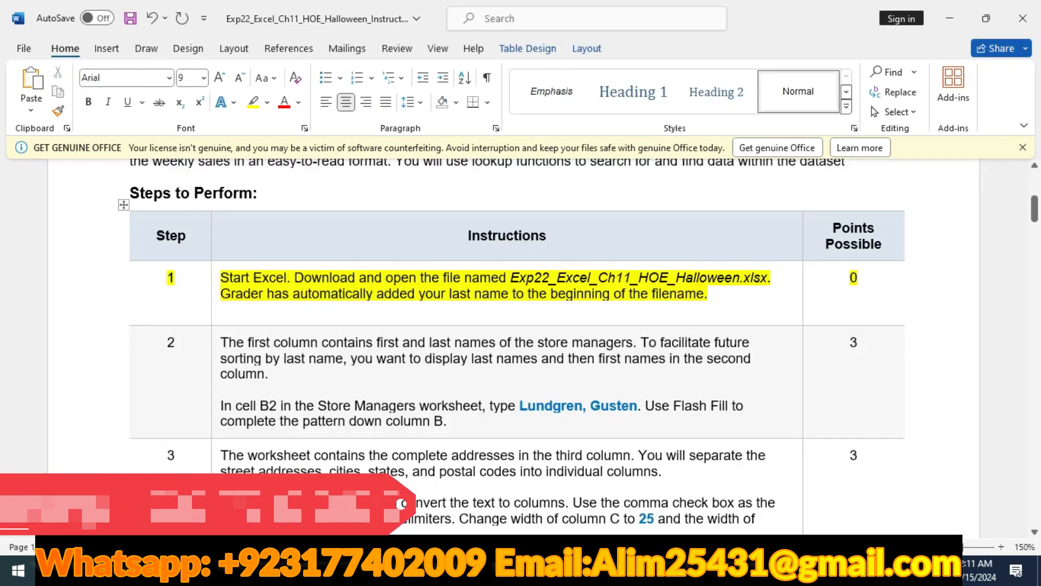
left_click(77, 360)
left_click(147, 334)
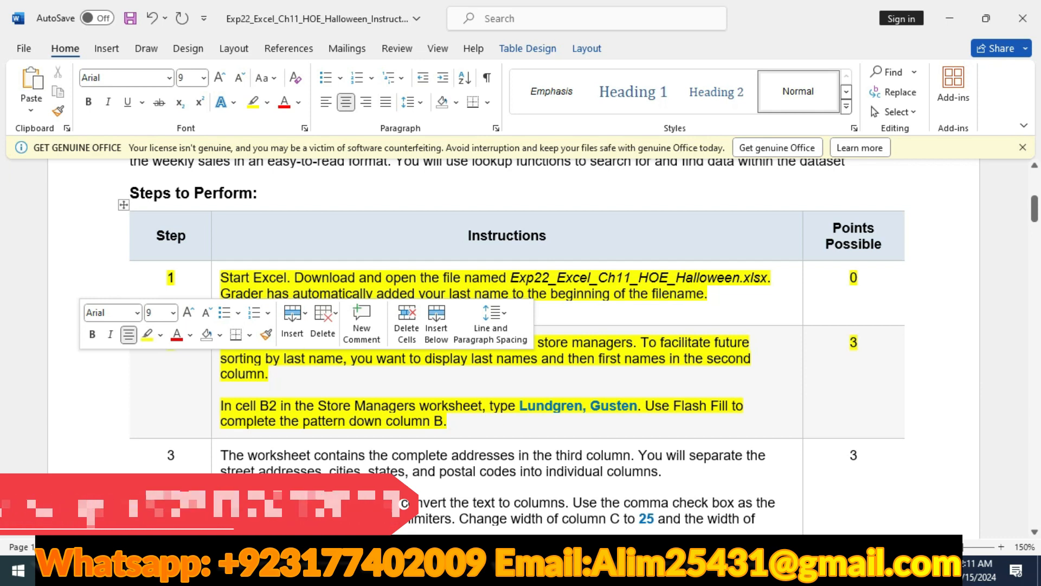
left_click(906, 342)
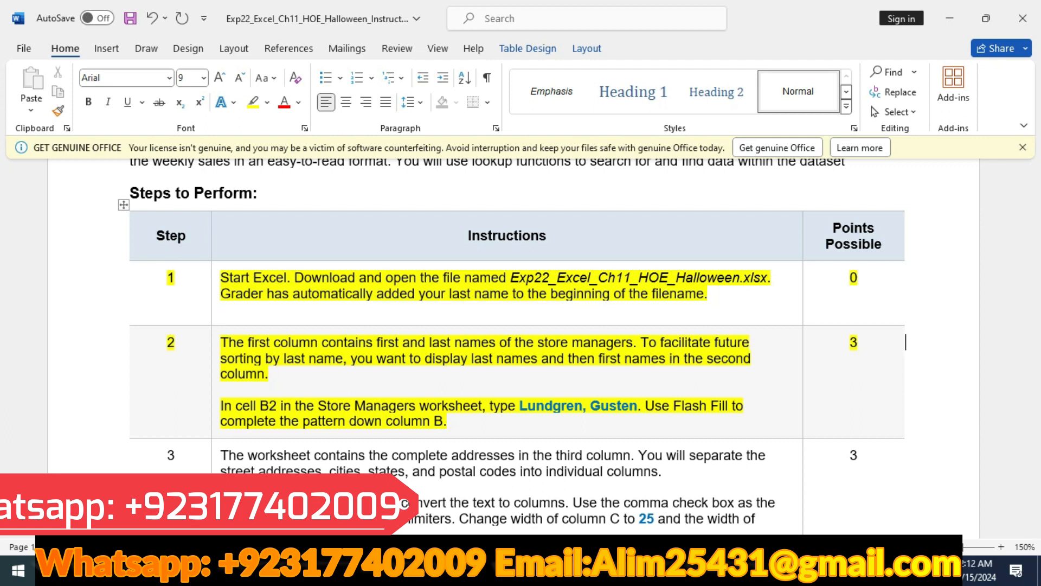
key("alt+Tab")
key("ctrl+Page_Up")
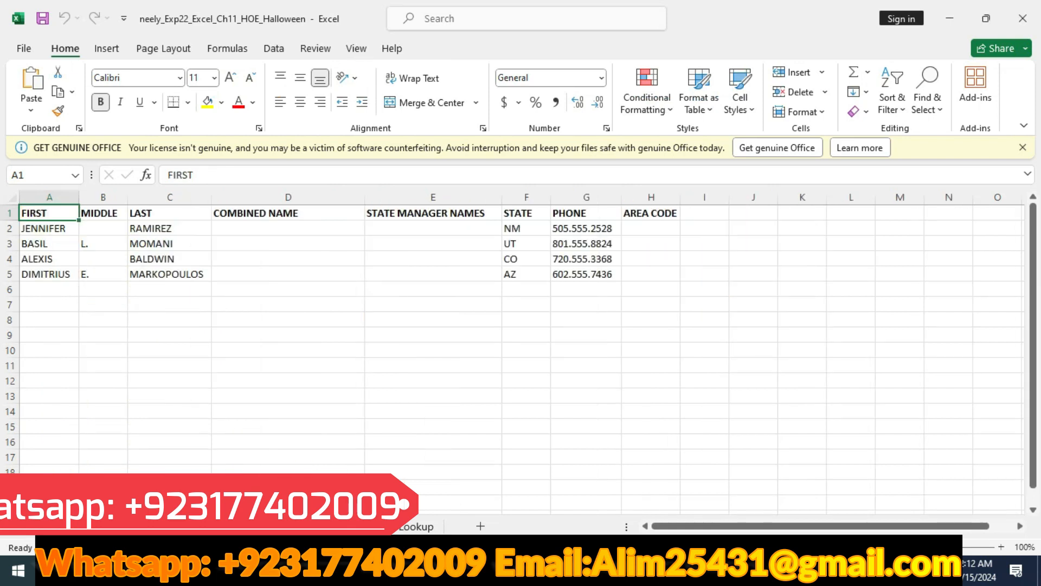
left_click(103, 229)
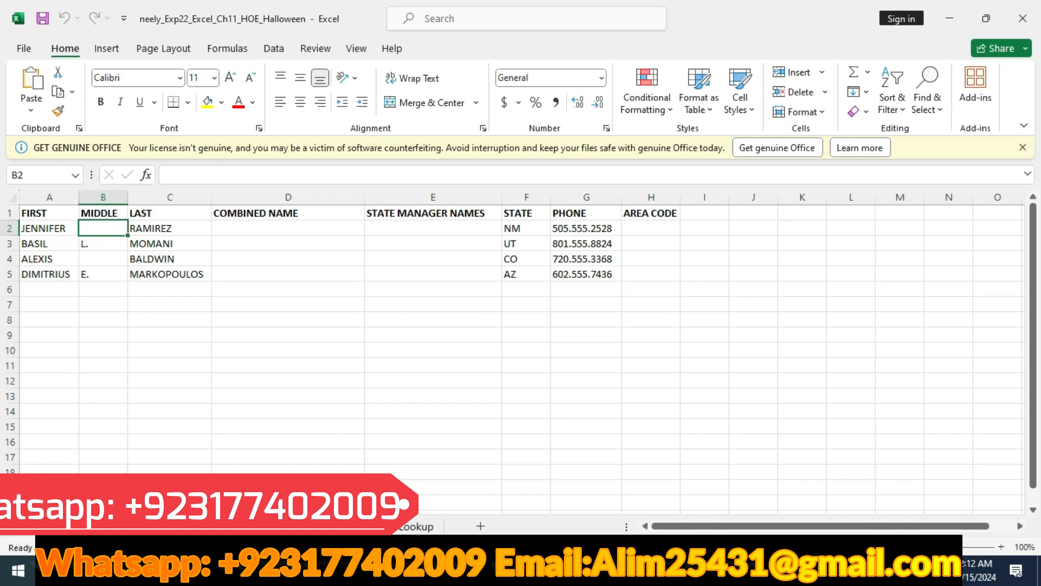
- Copy the sample last-name-first entry from step 2 of the Word instructions into cell B2 of the Store Managers worksheet in Excel
key("alt+Tab")
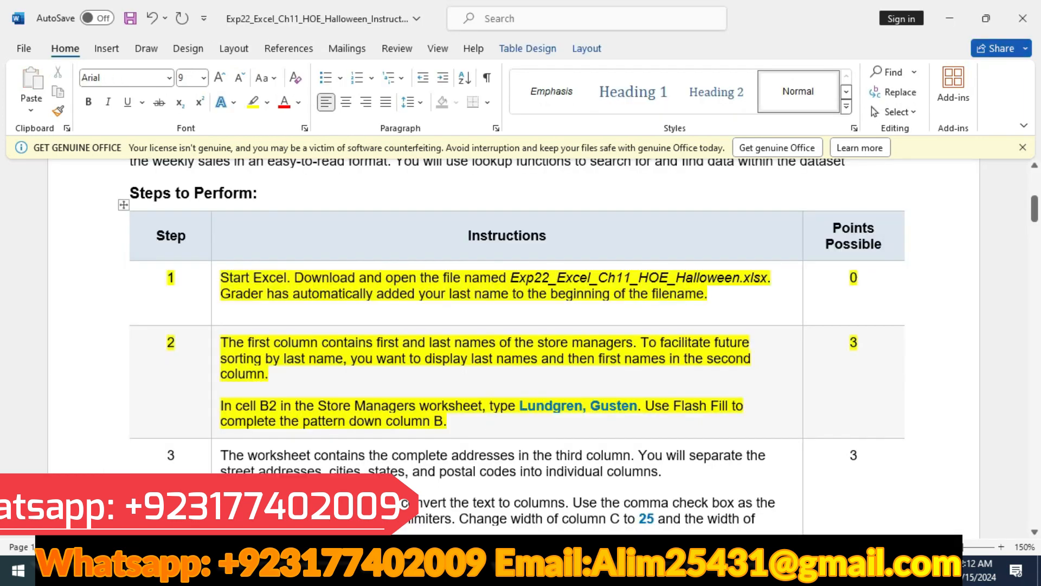
left_click_drag(519, 406, 636, 406)
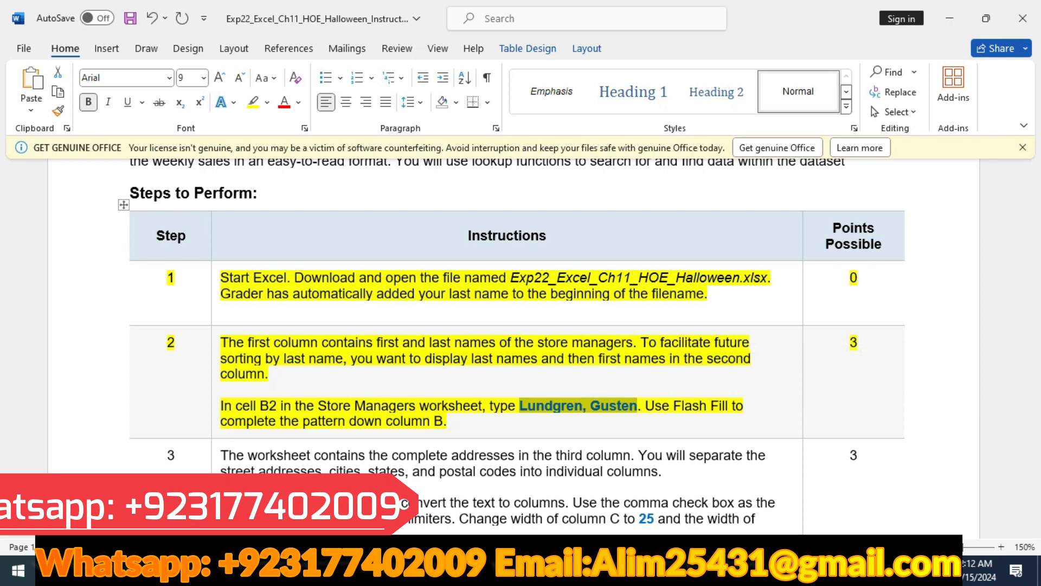
key("alt+Tab")
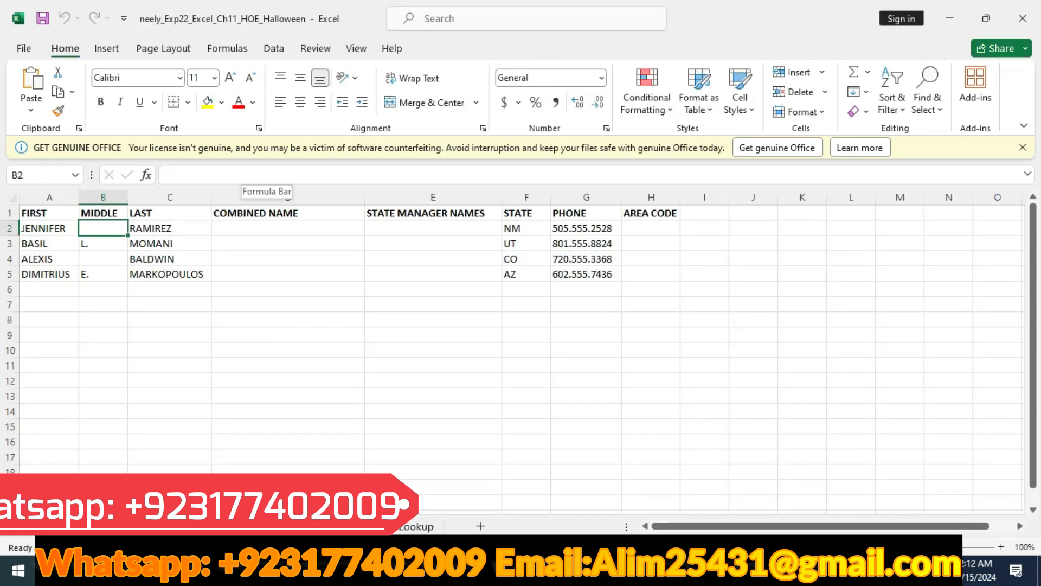
key("ctrl+Page_Down")
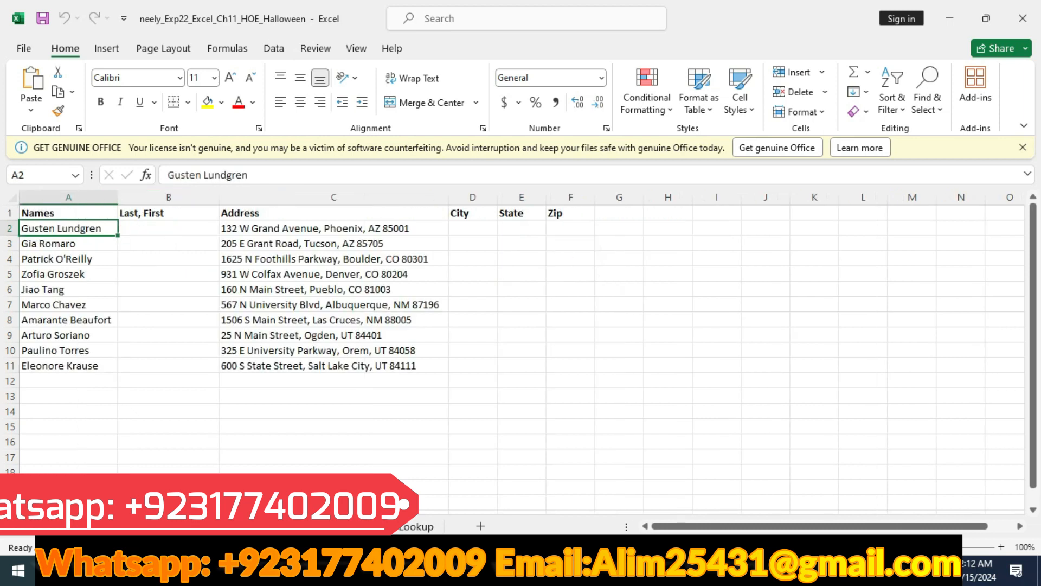
left_click(168, 228)
left_click(168, 175)
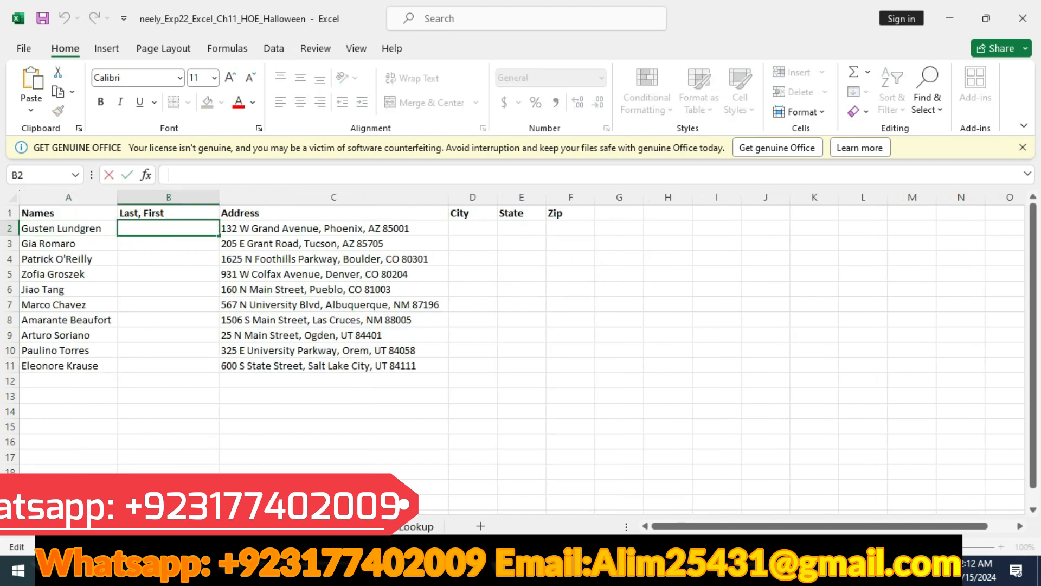
type("Lundgren, Gusten")
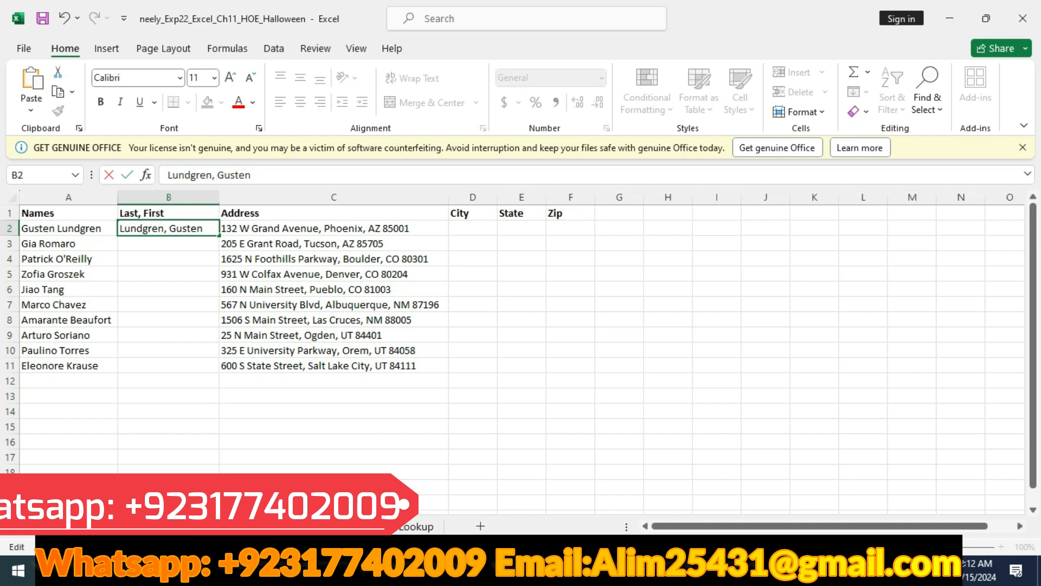
key("Return")
- Use Flash Fill from cell B2 to complete the last-name-first pattern down column B
left_click(168, 229)
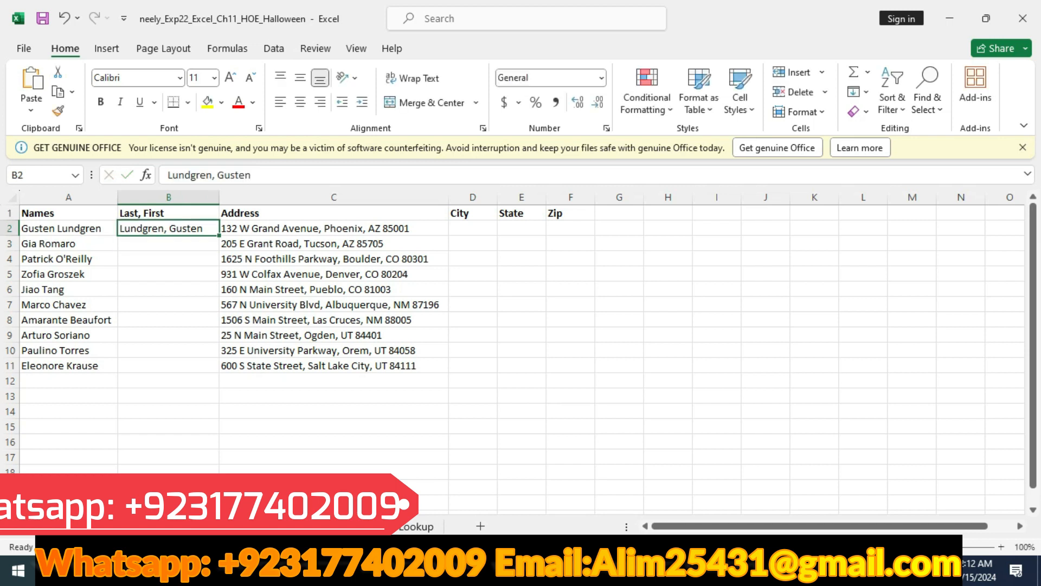
key("alt+Tab")
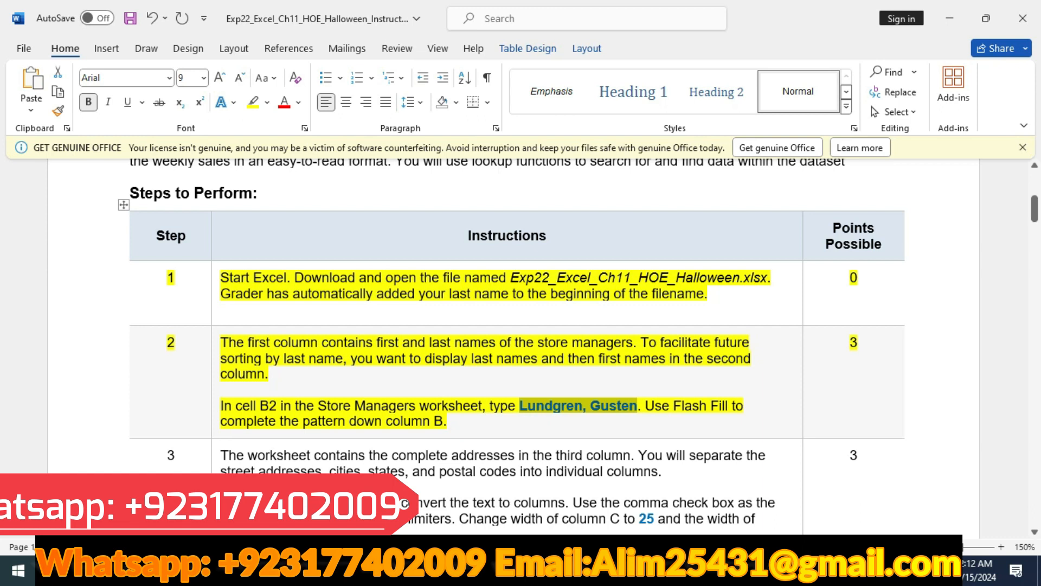
key("alt+Tab")
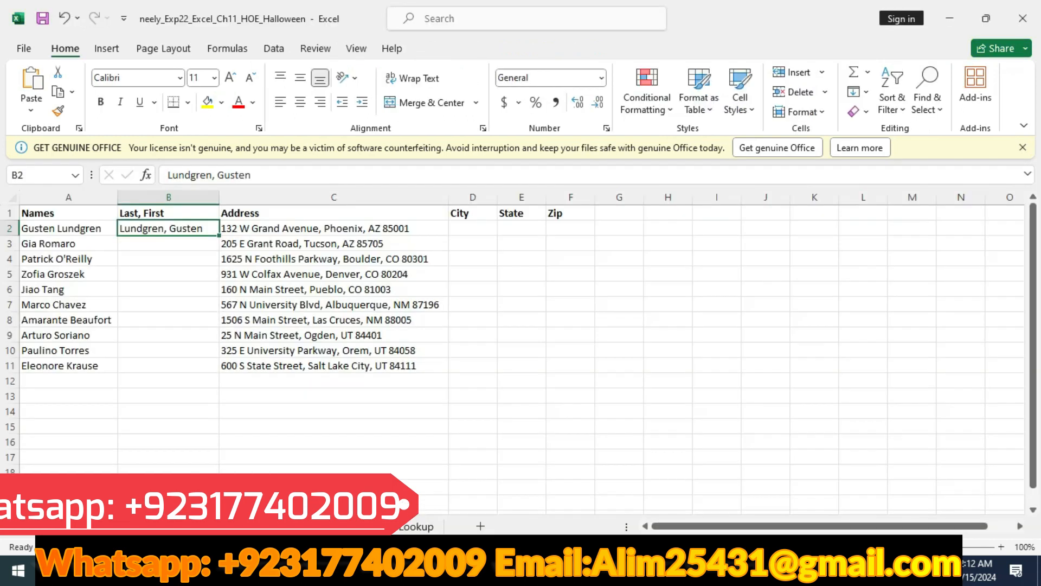
left_click(858, 92)
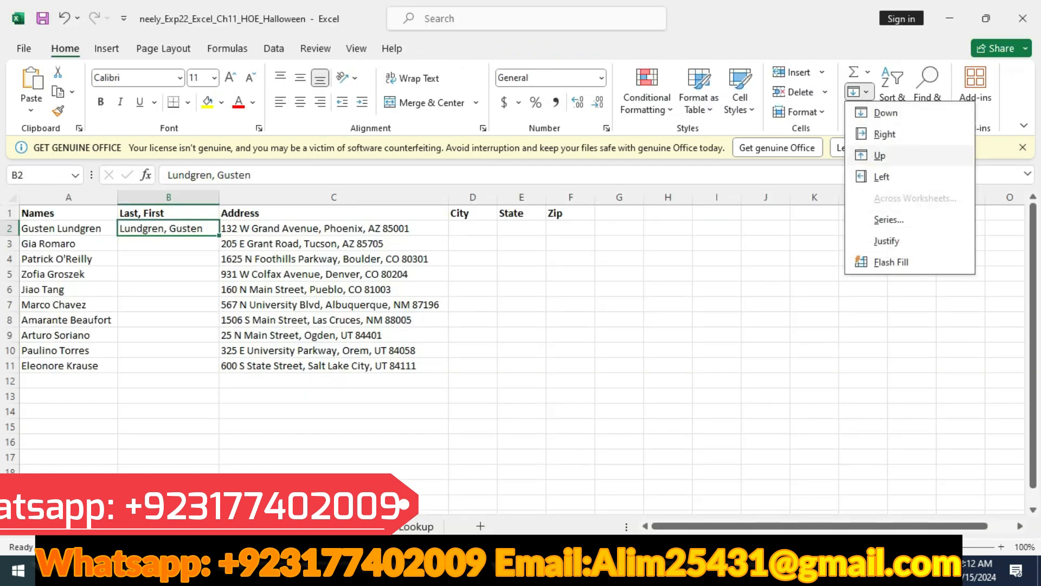
left_click(891, 262)
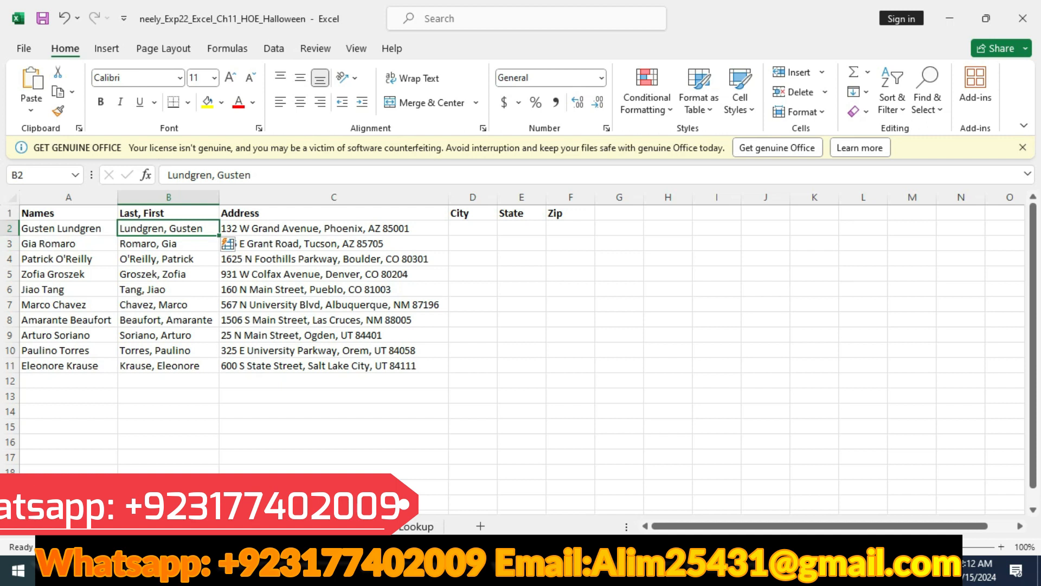
- Switch to the Word instructions and highlight the step 3 table row in yellow
key("alt+Tab")
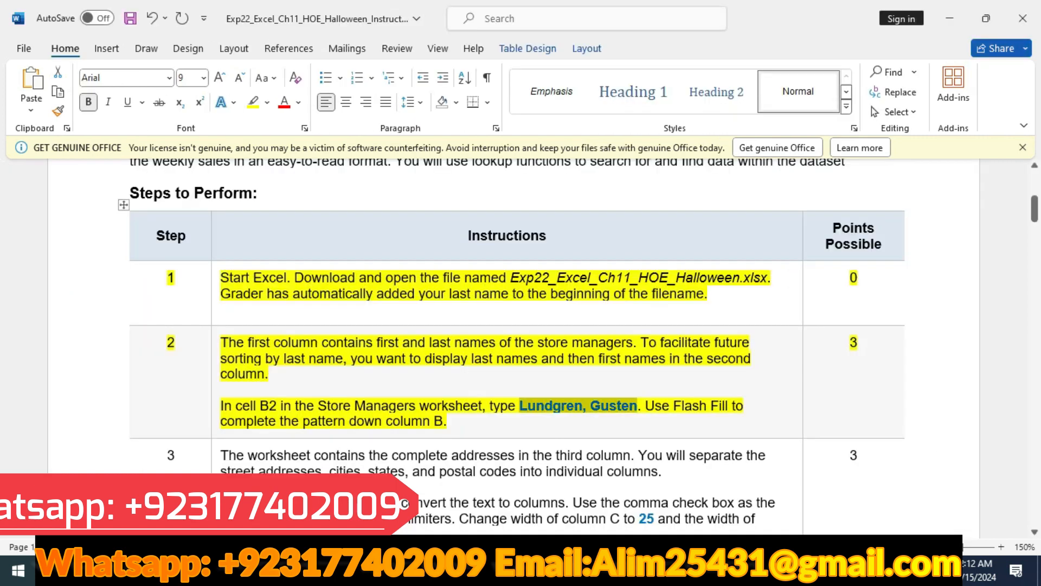
scroll(520, 341, "down", 3)
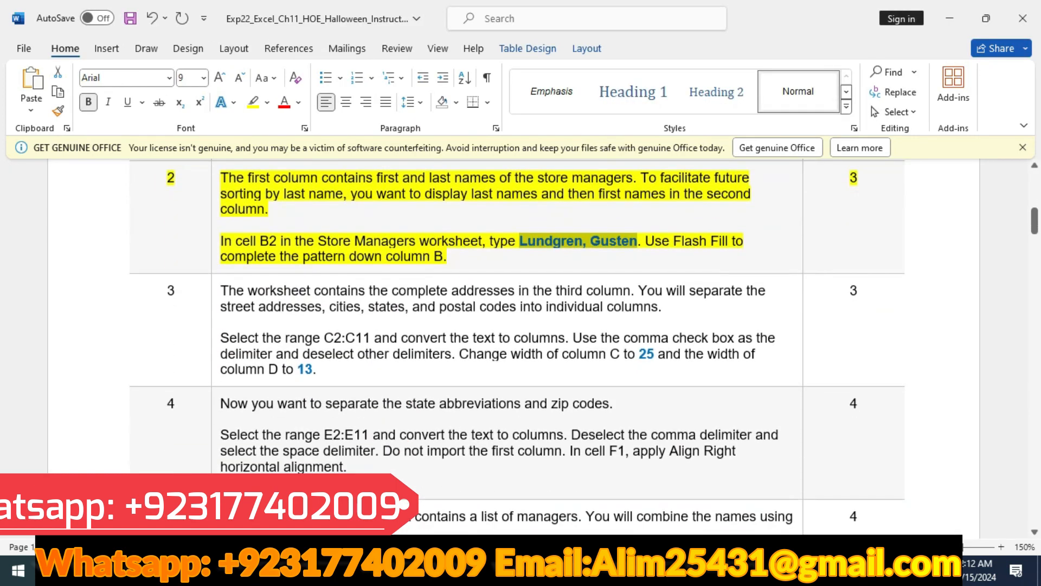
left_click(103, 329)
left_click(169, 300)
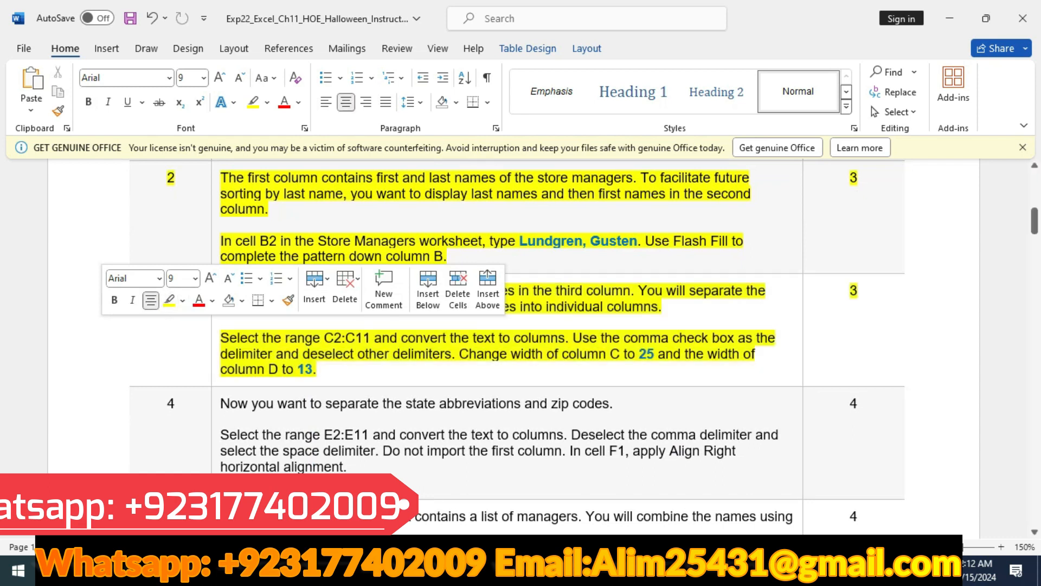
scroll(857, 345, "up", 1)
left_click(905, 345)
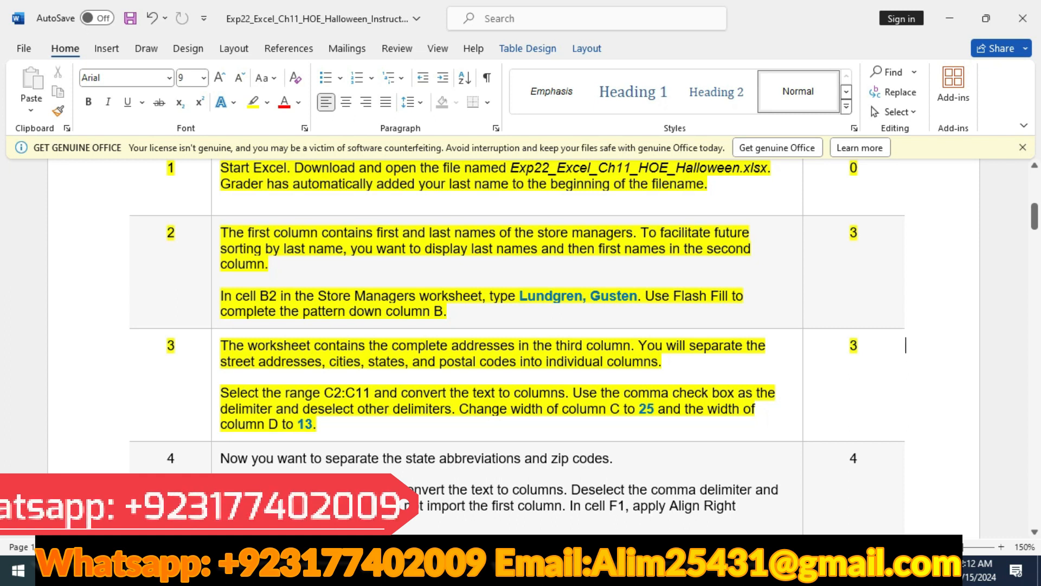
scroll(905, 345, "down", 1)
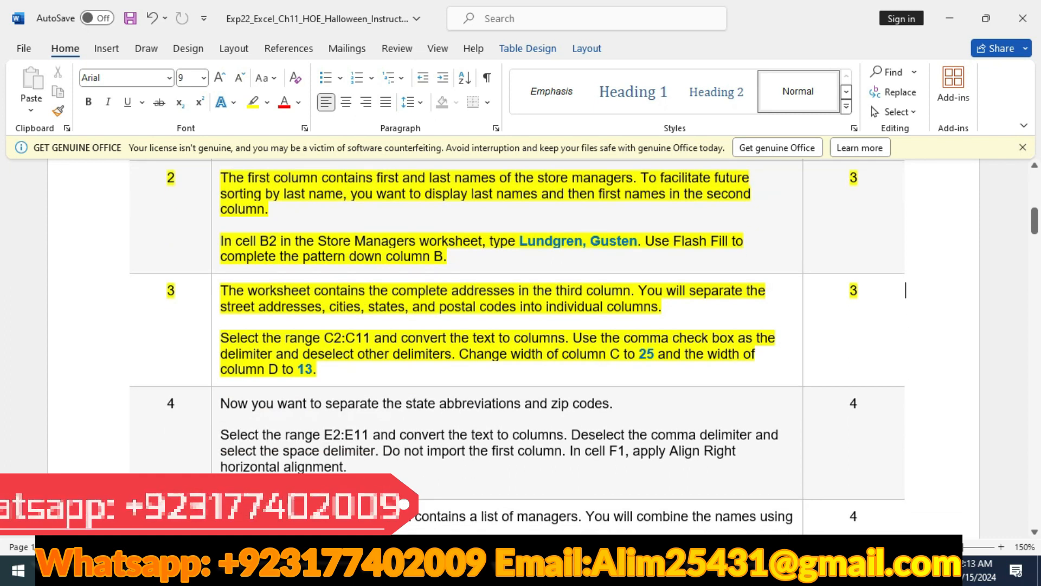
- Switch to Excel and set up Text to Columns on the address range C2:C11 with comma as the only delimiter
key("alt+Tab")
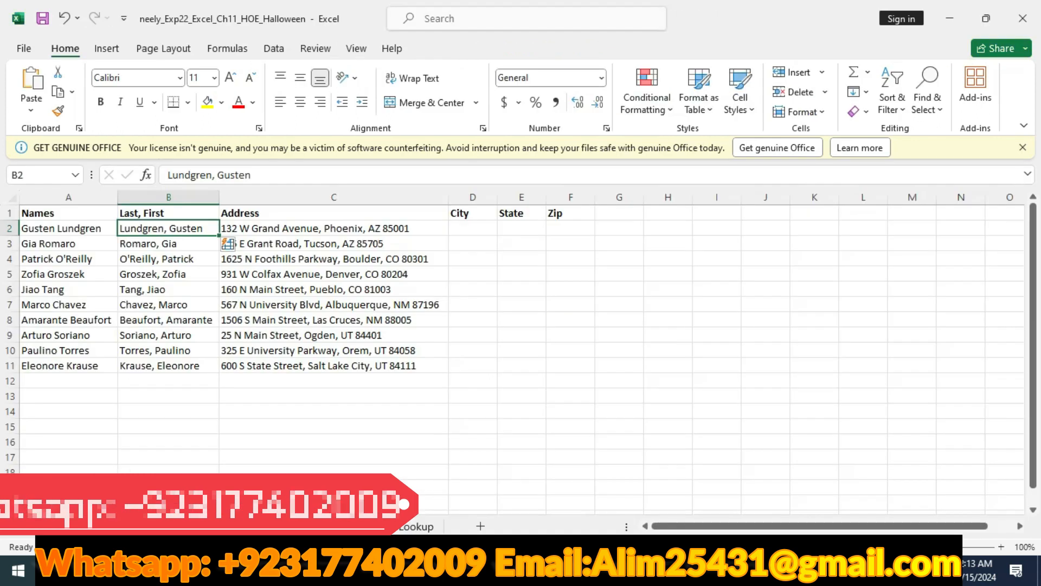
left_click_drag(325, 228, 325, 365)
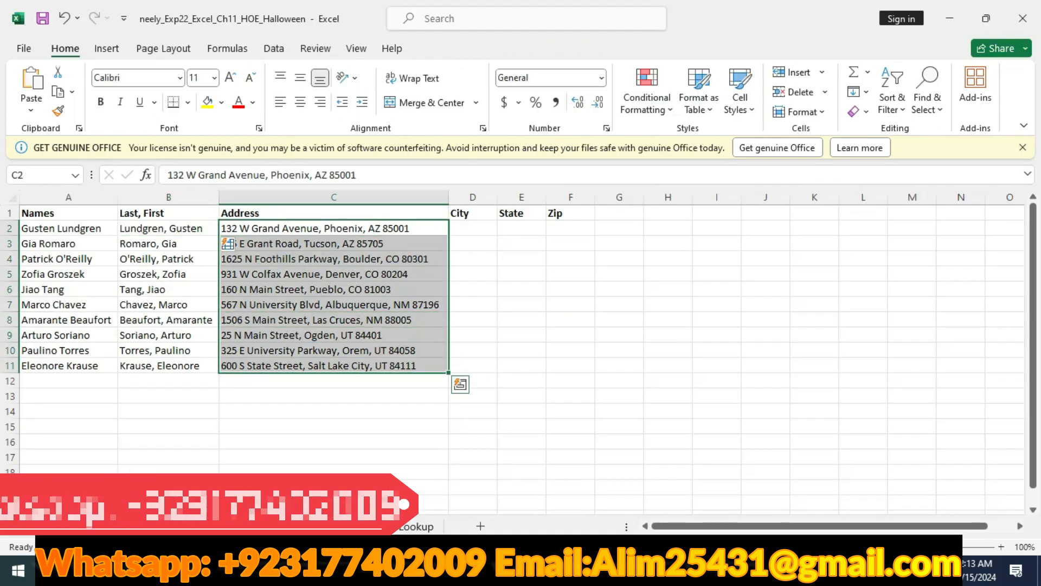
key("alt+Tab")
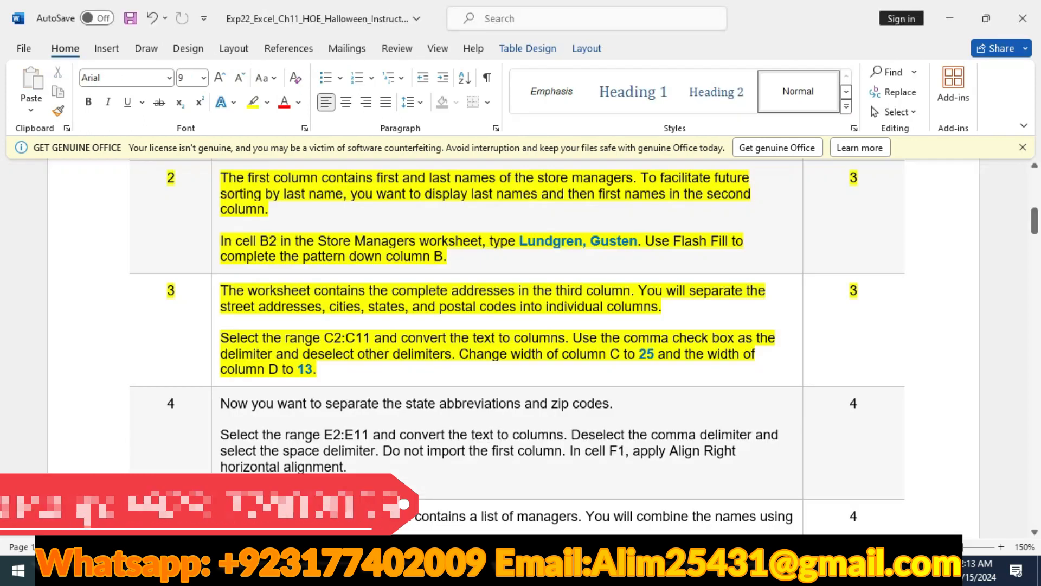
key("alt+Tab")
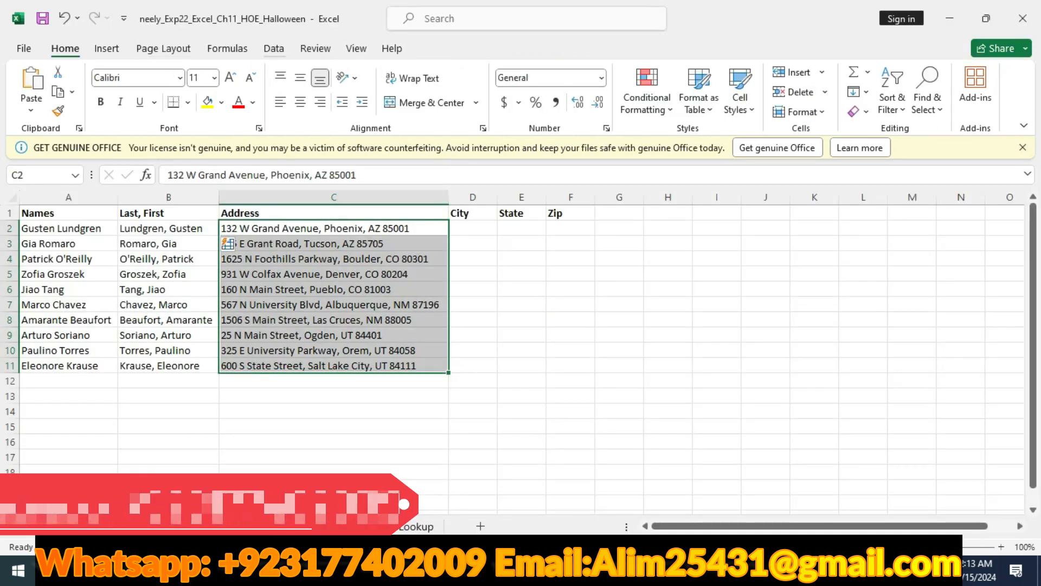
left_click(274, 48)
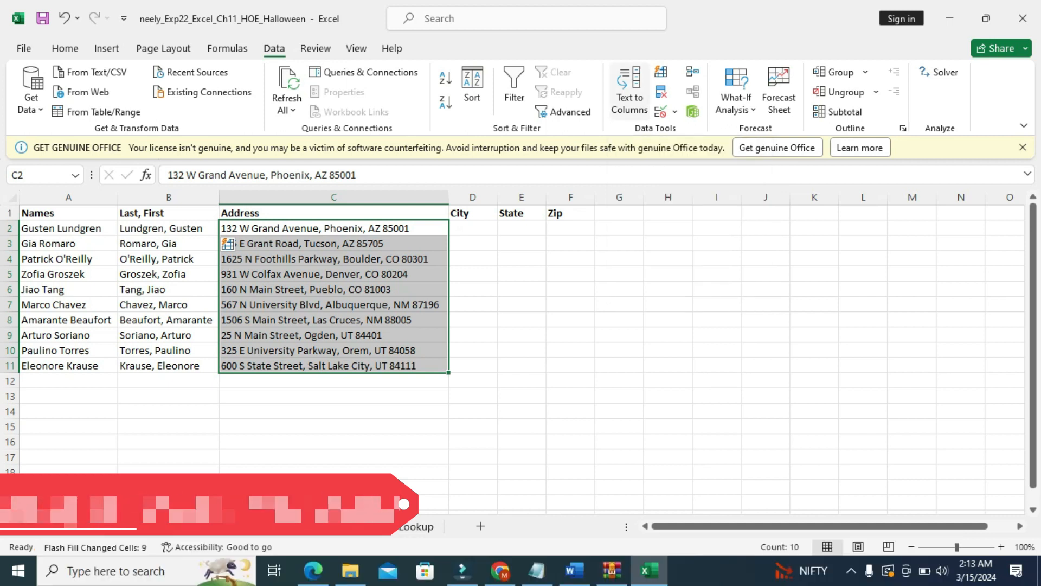
left_click(629, 92)
key("alt+Tab")
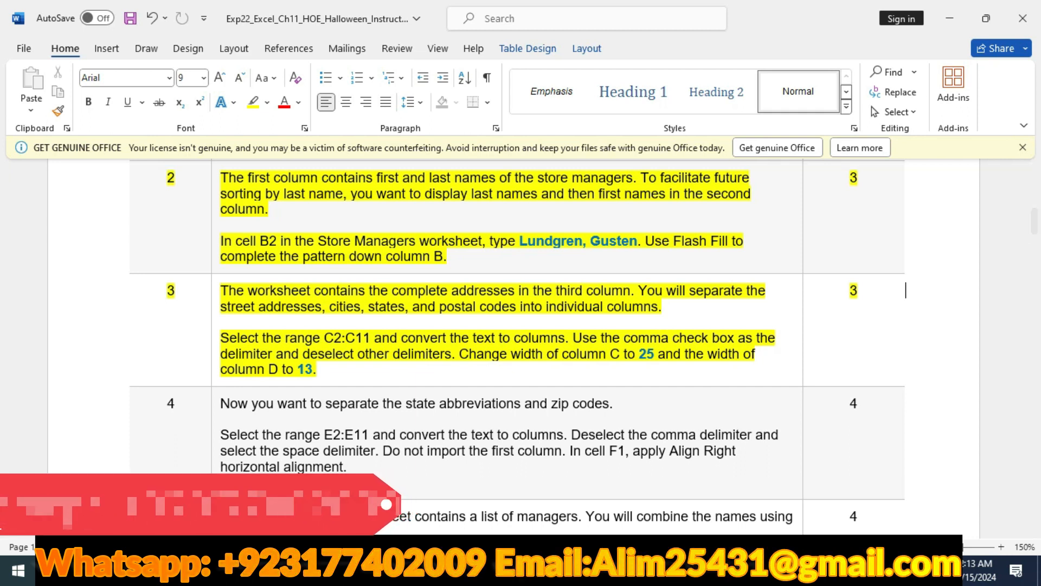
key("alt+Tab")
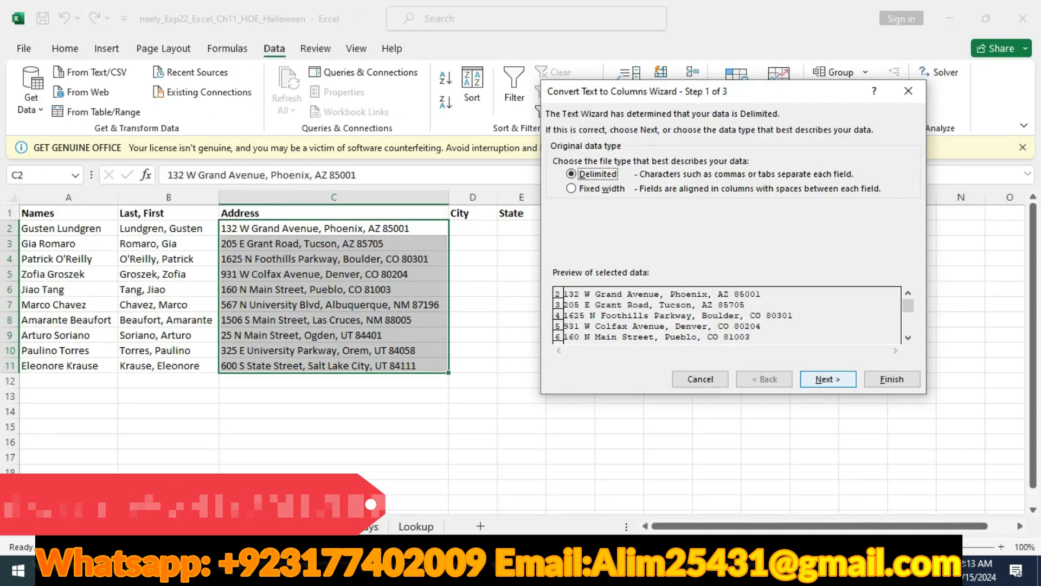
key("Return")
key("alt+t")
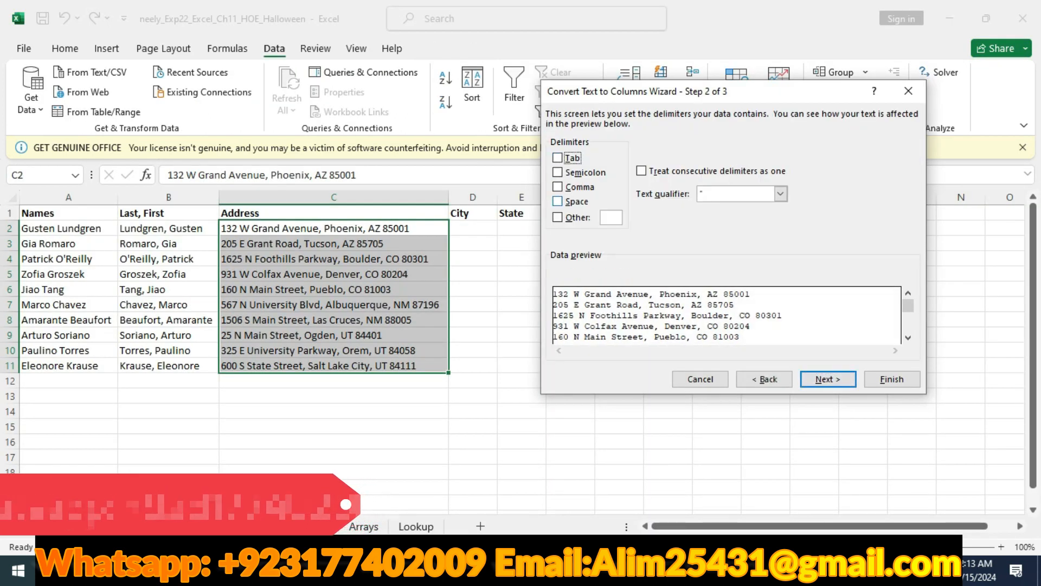
key("alt+c")
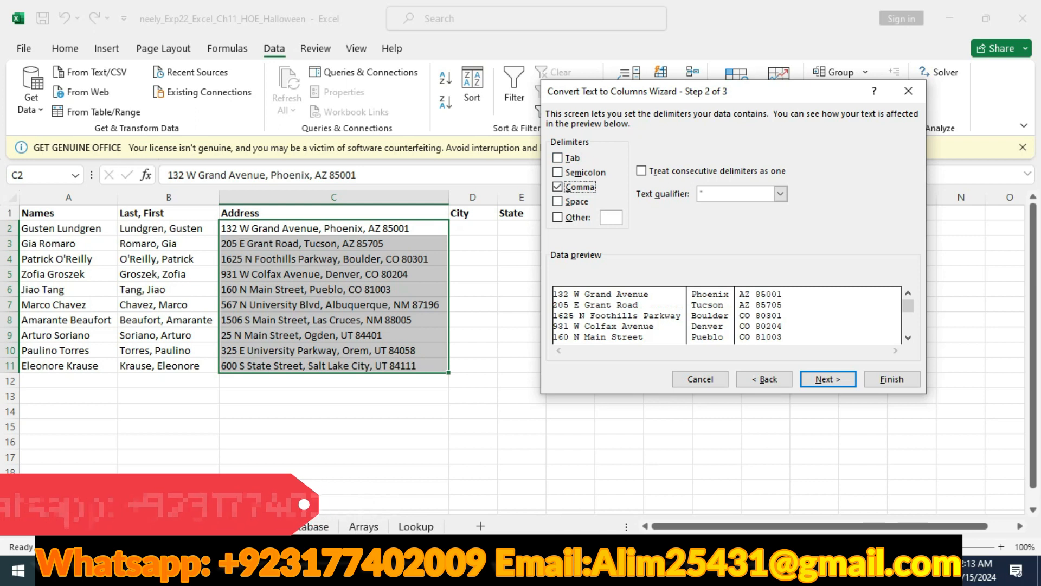
- Check step 3 of the Word instructions and complete the address conversion in Excel with General column format and destination C2
key("alt+Tab")
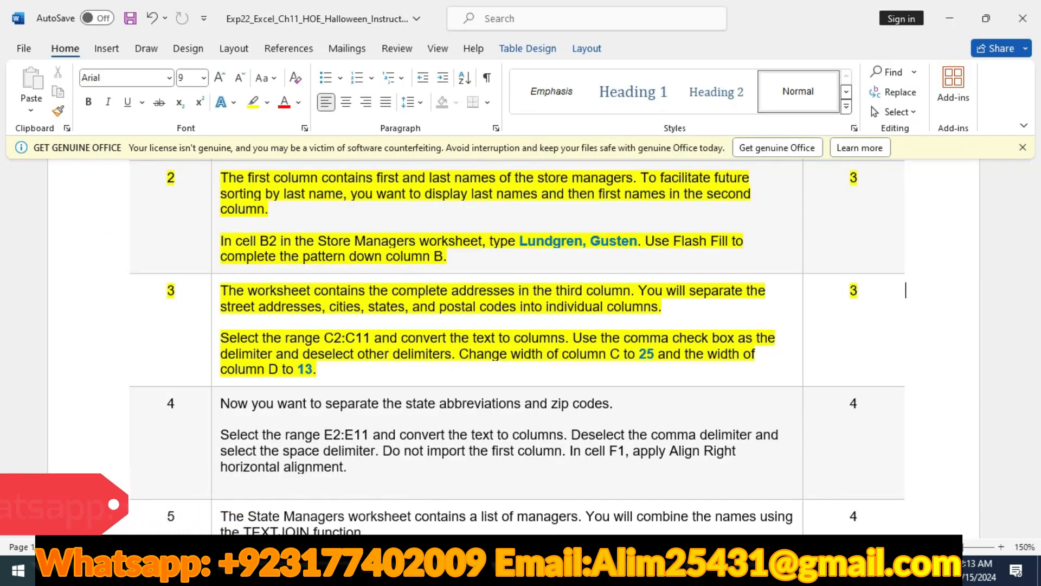
key("alt+Tab")
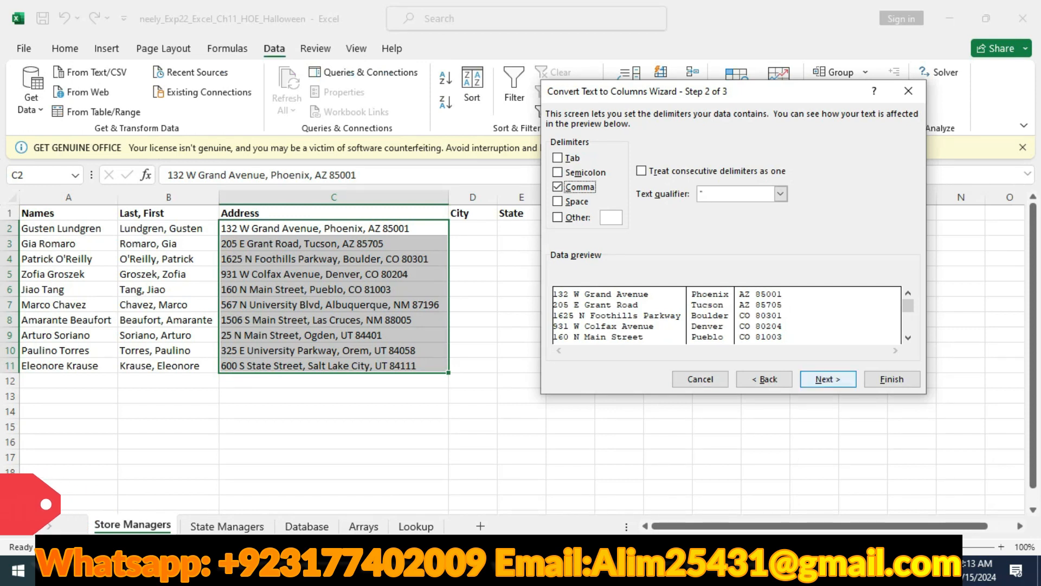
key("Return")
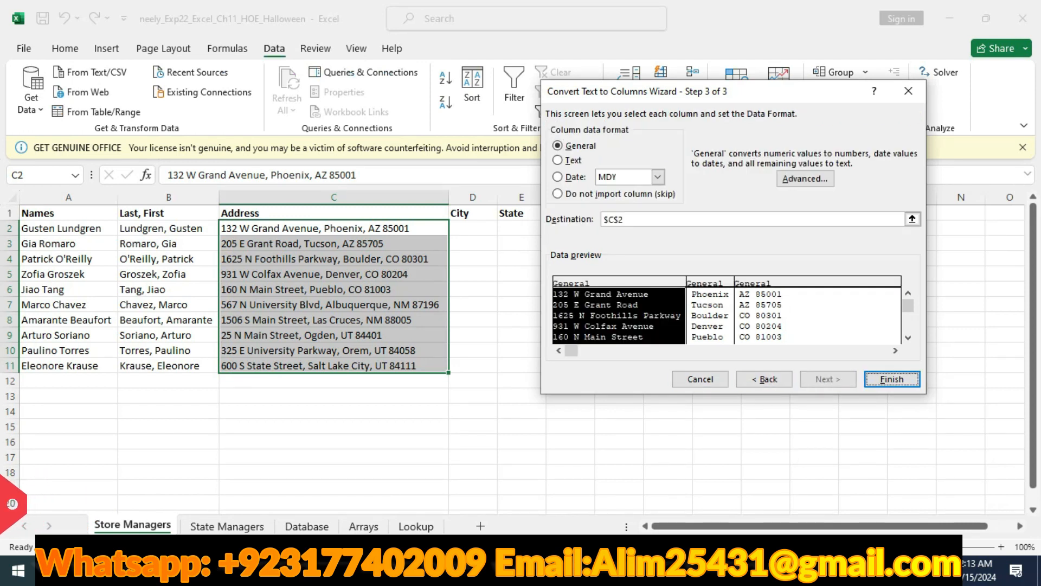
key("alt+Tab")
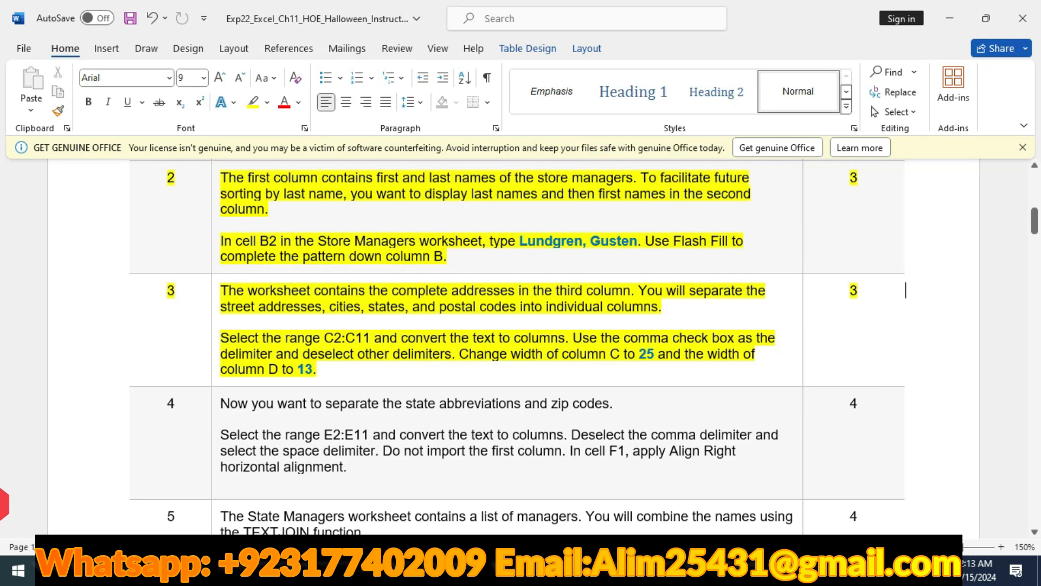
left_click_drag(639, 354, 654, 354)
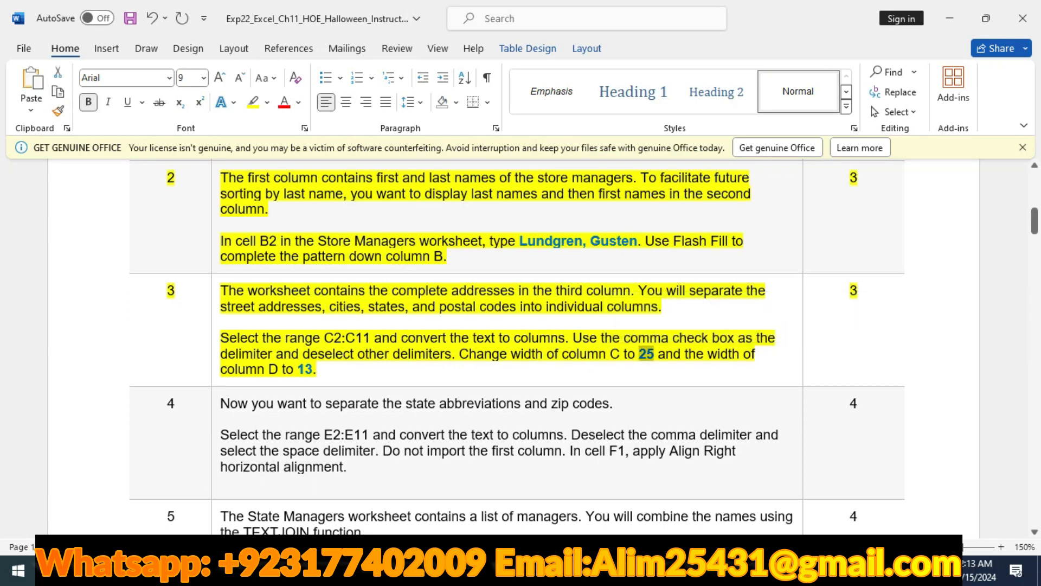
key("alt+Tab")
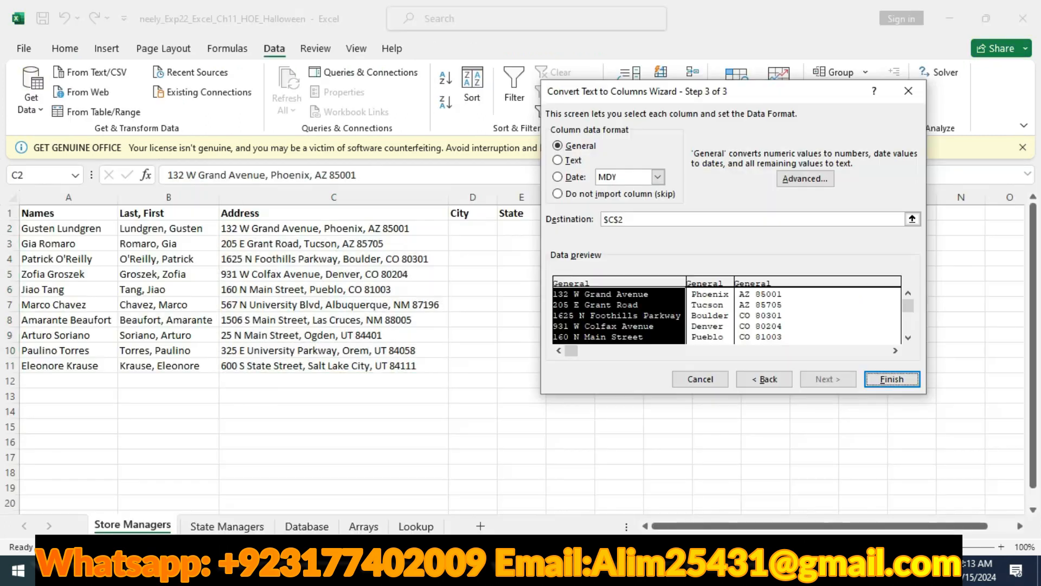
left_click(892, 379)
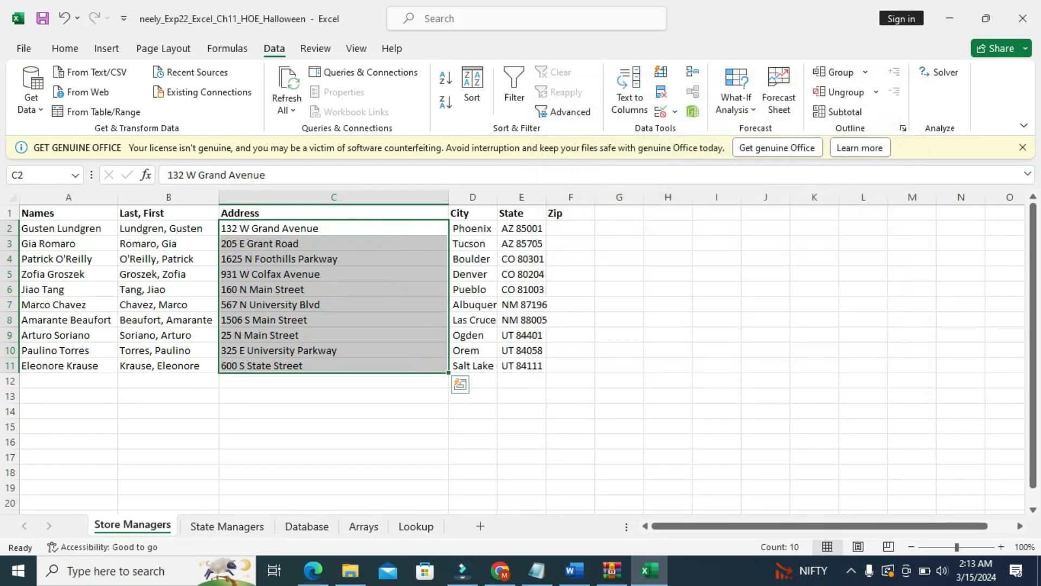
- Set the width of column C on the Store Managers worksheet to 25
left_click(334, 198)
right_click(383, 198)
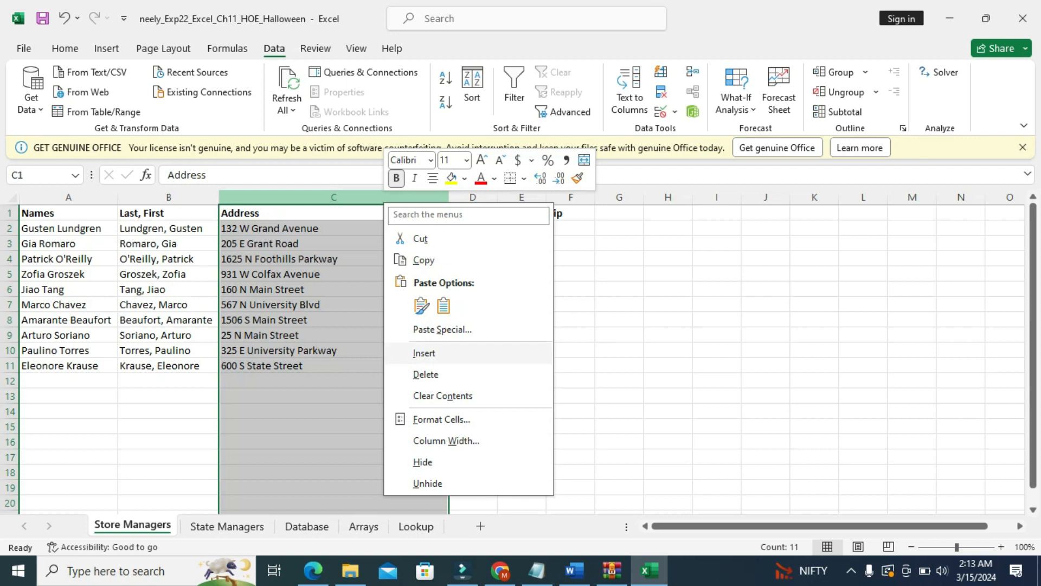
left_click(441, 440)
type("25")
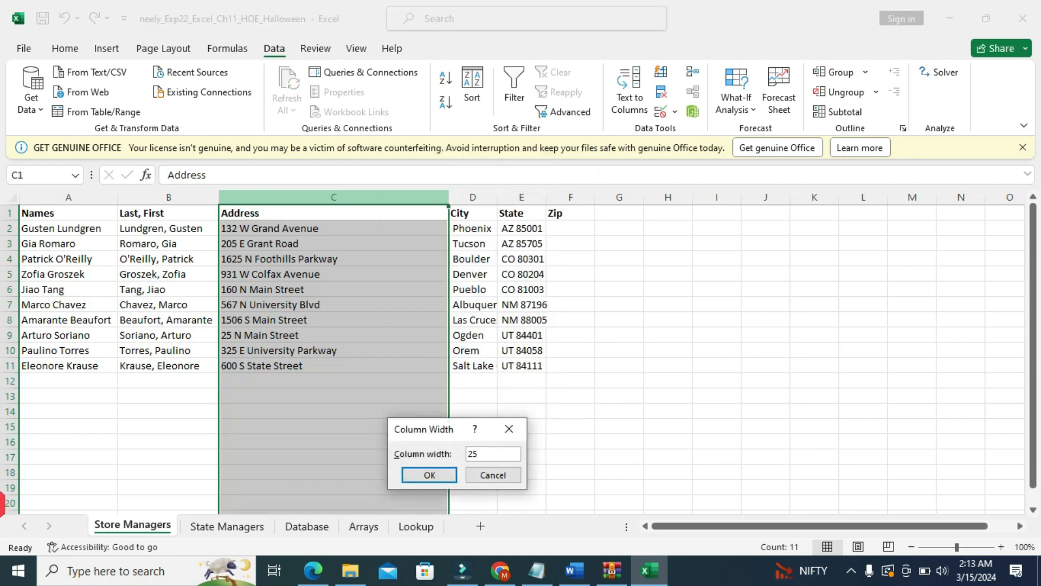
key("Return")
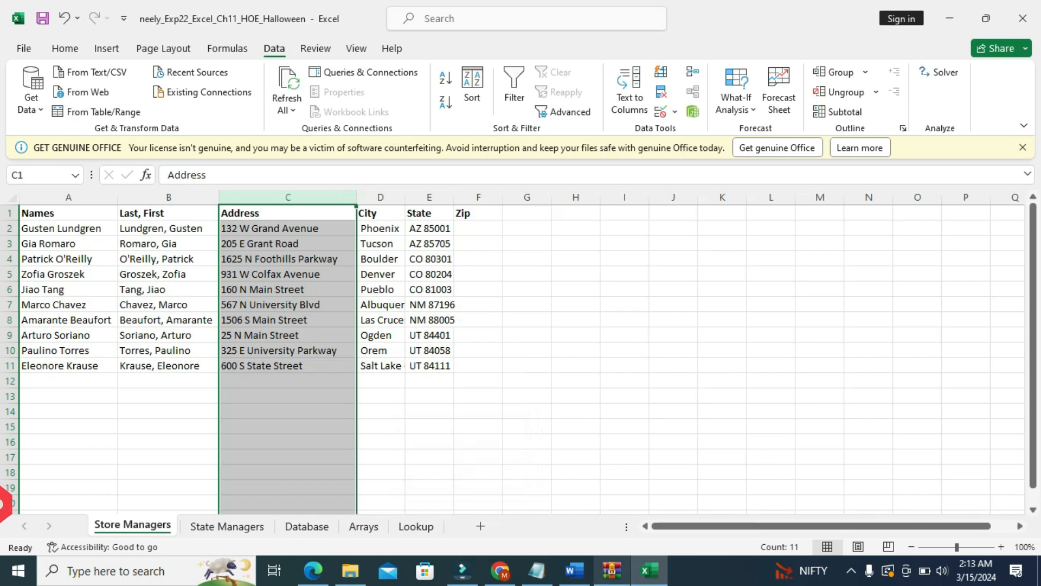
- Check the column D width in the Word instructions and set that column's width to 13 in Excel
left_click(574, 571)
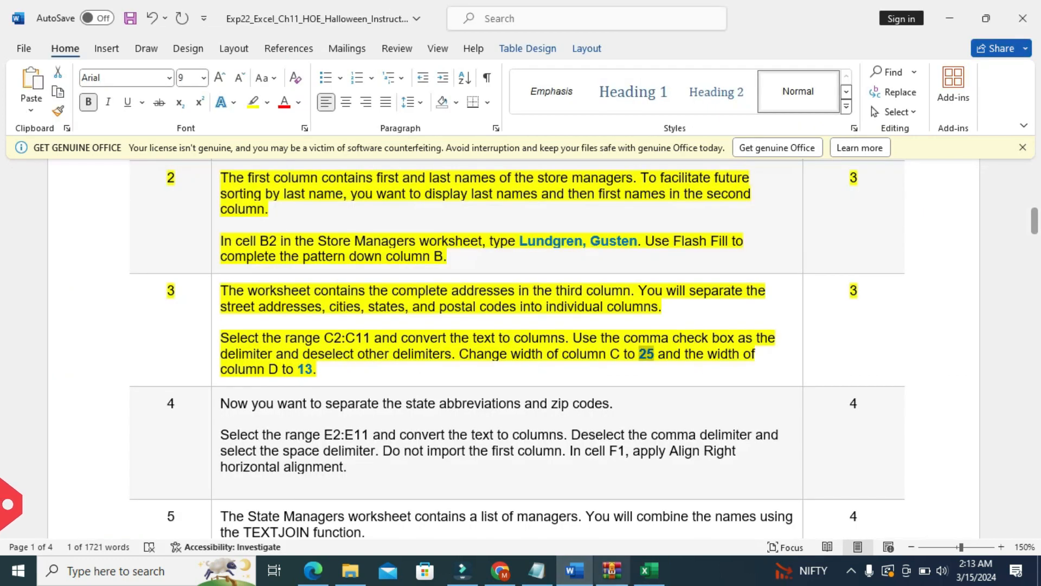
left_click(649, 571)
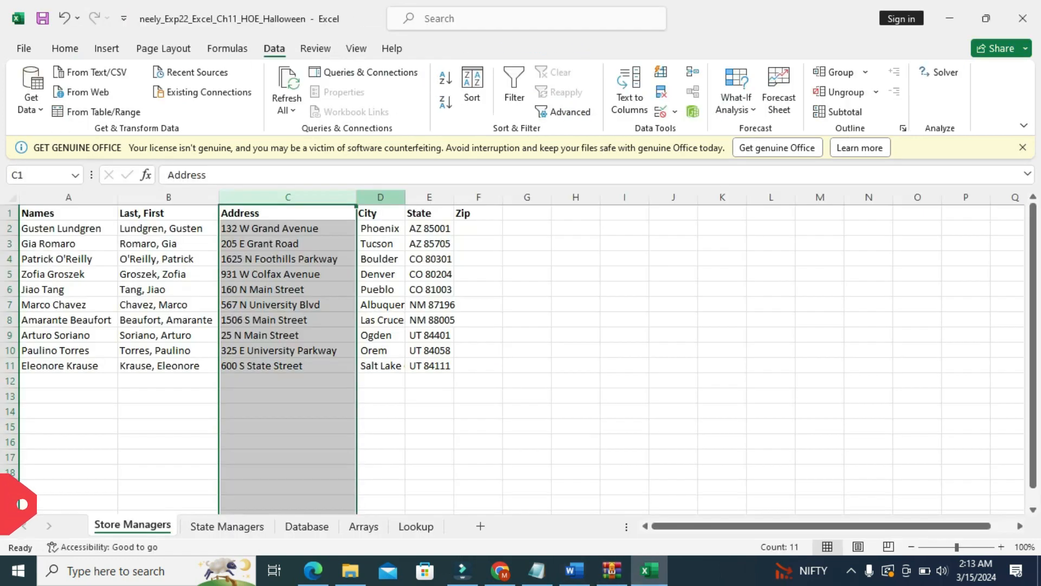
left_click(380, 197)
right_click(380, 198)
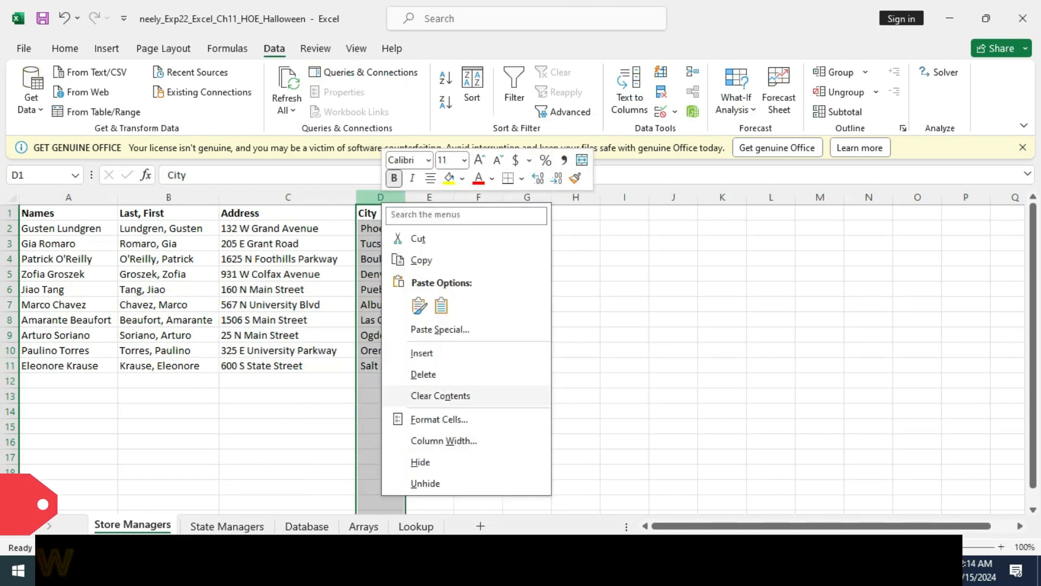
left_click(443, 440)
type("1")
key("Return")
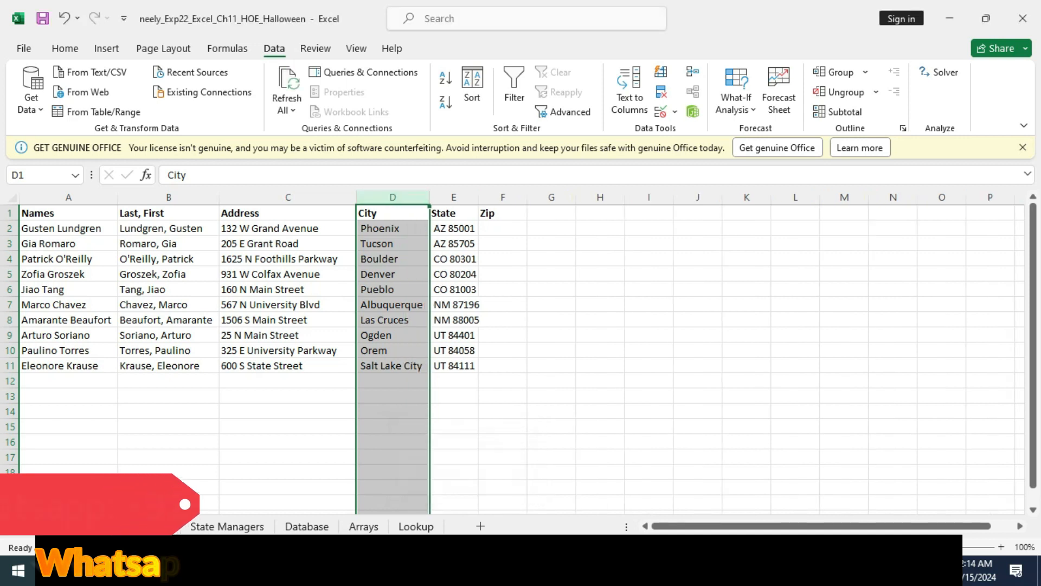
- Switch to the Word instructions and highlight the step 4 table row in yellow
key("alt+Tab")
scroll(515, 347, "down", 1)
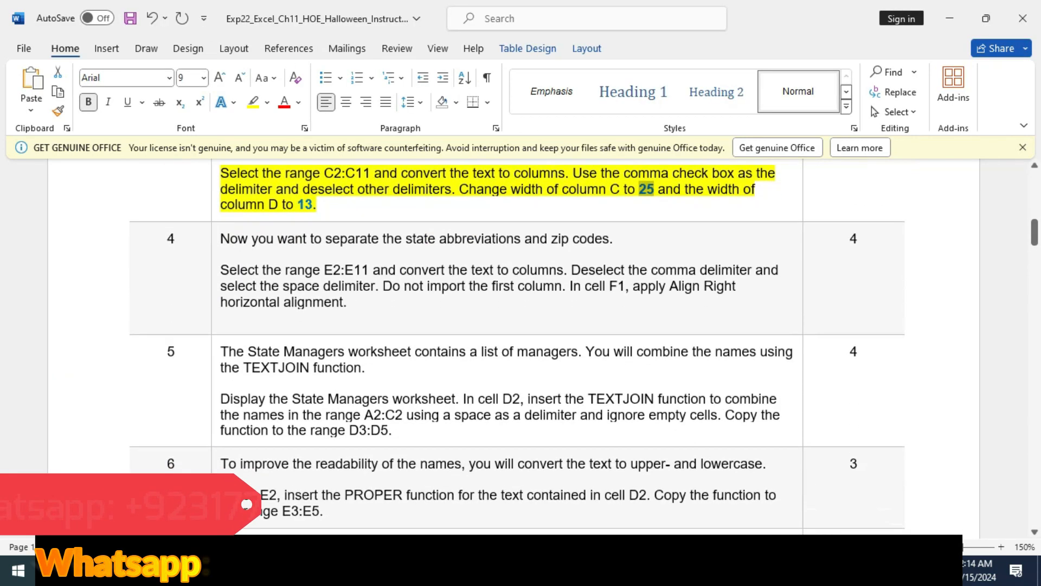
left_click(82, 263)
left_click(135, 232)
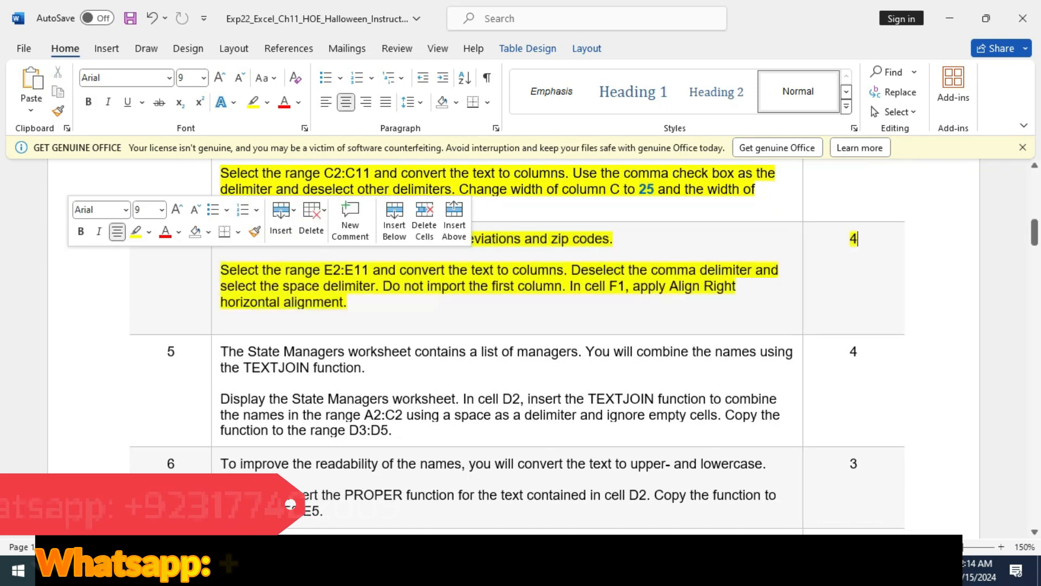
scroll(515, 347, "up", 1)
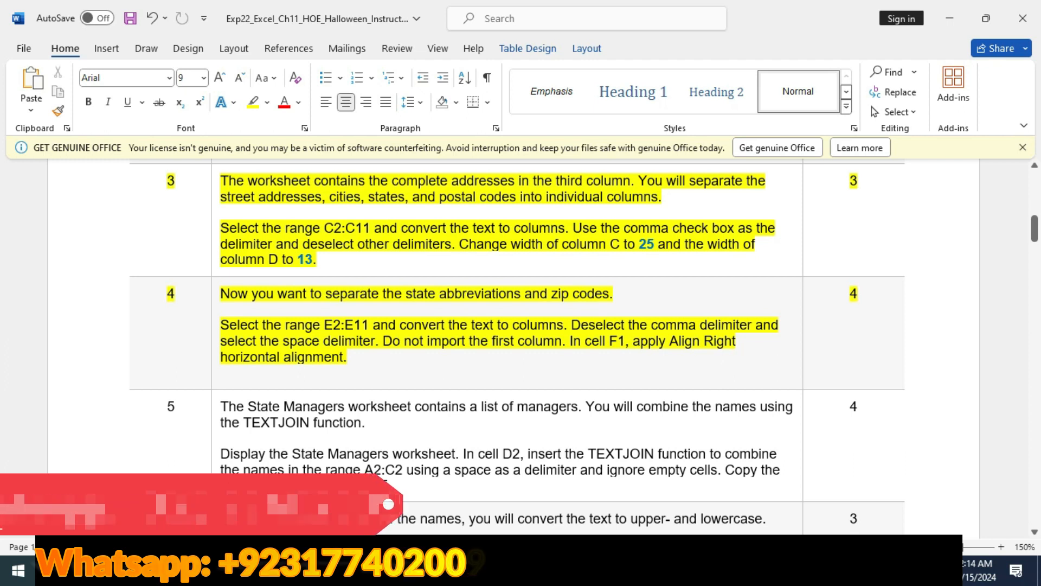
- In Excel, start Text to Columns on range E2:E11, deselecting the comma delimiter and choosing Space after checking step 4 in Word
key("alt+Tab")
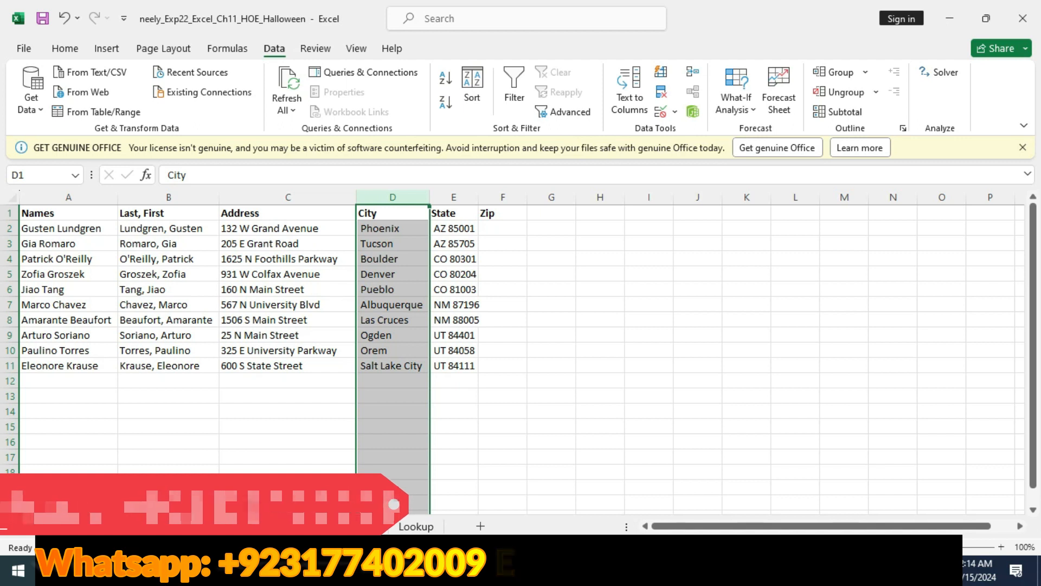
left_click_drag(454, 228, 454, 366)
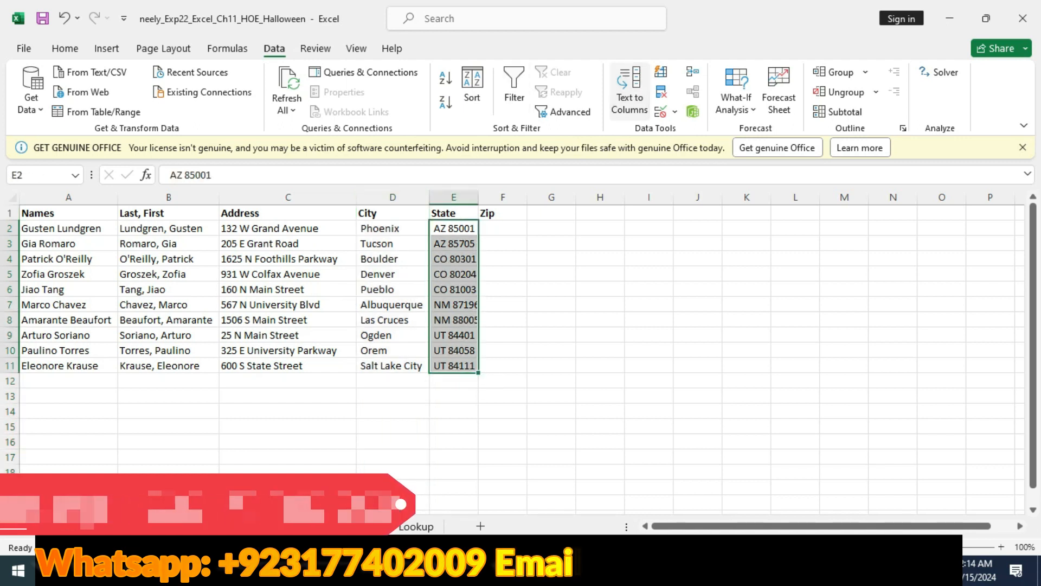
left_click(629, 89)
left_click(828, 379)
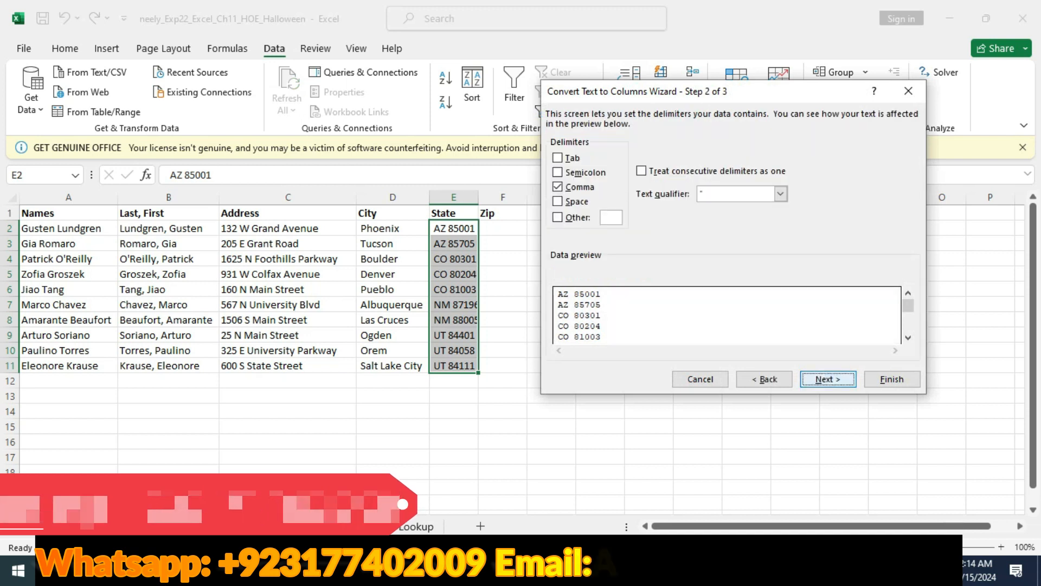
key("alt+Tab")
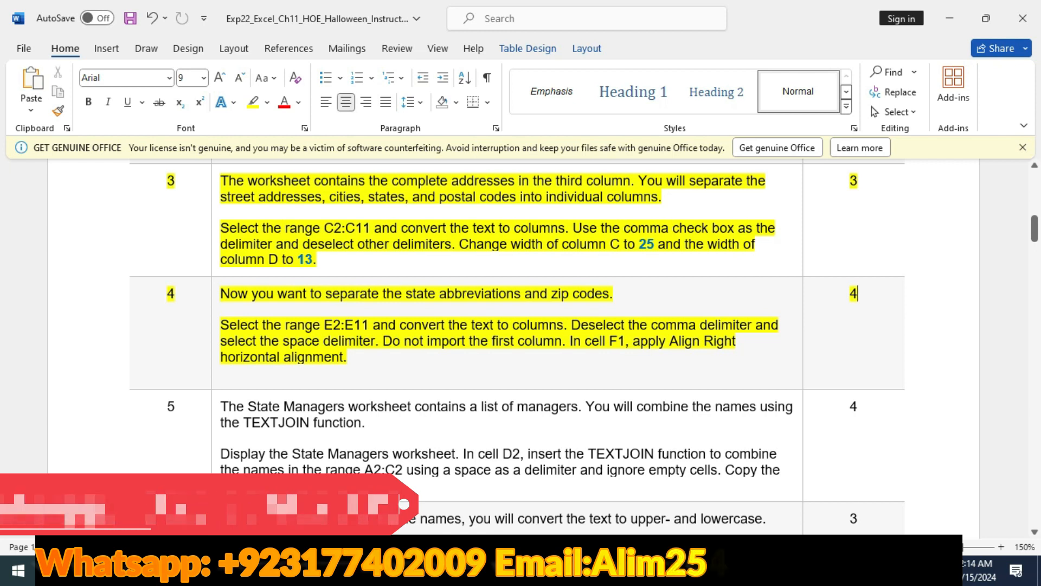
key("alt+Tab")
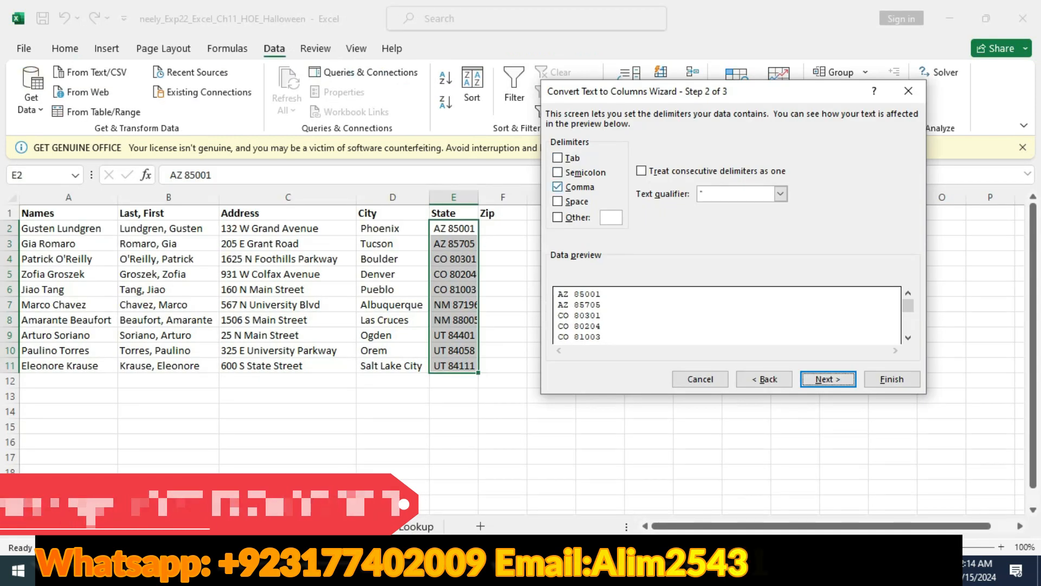
left_click(558, 187)
left_click(558, 201)
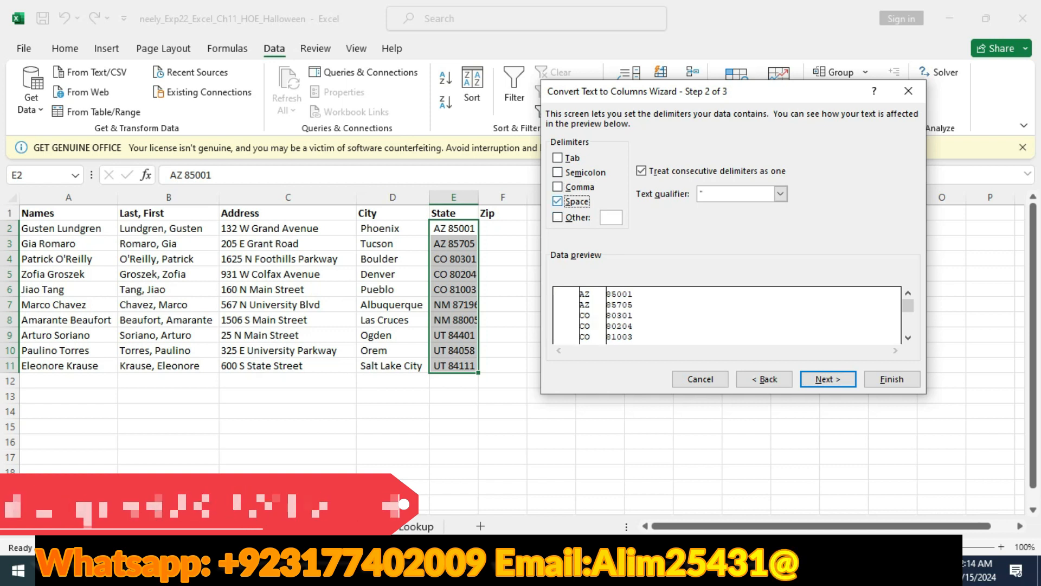
- Check step 4 in Word and finish the conversion in Excel, skipping import of the first column and keeping destination E2
key("alt+Tab")
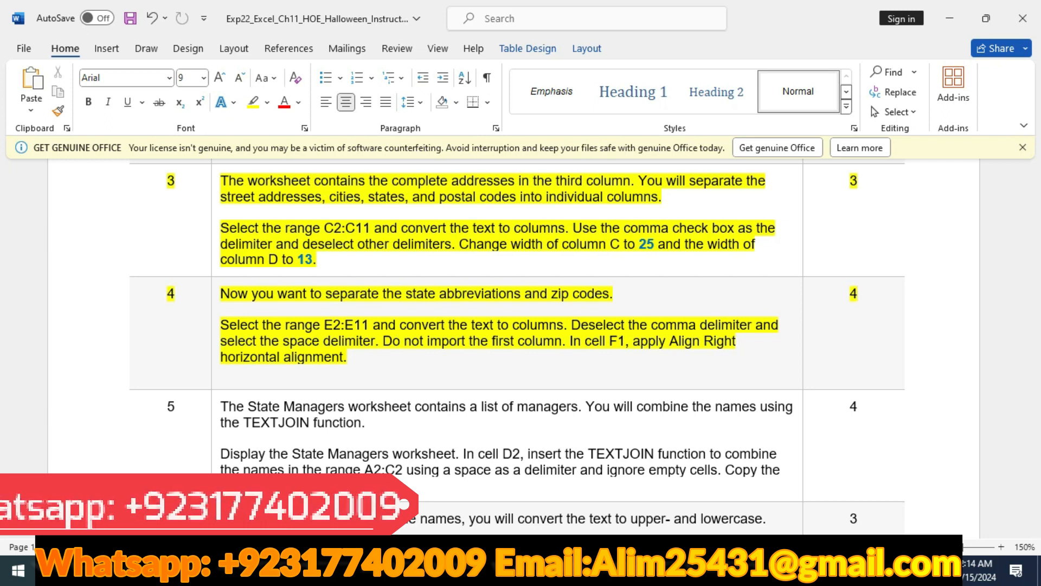
key("alt+Tab")
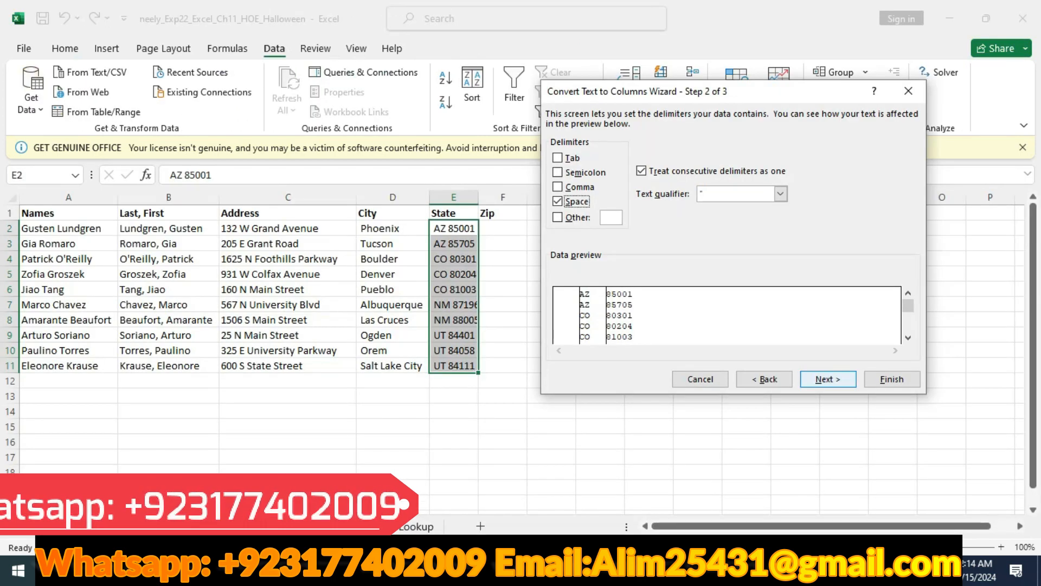
key("Return")
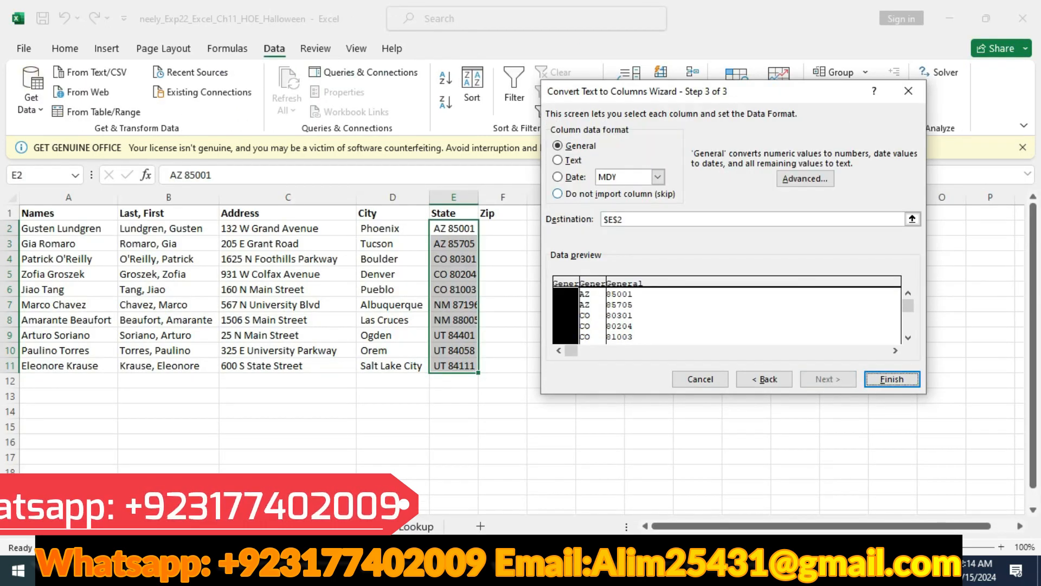
left_click(603, 194)
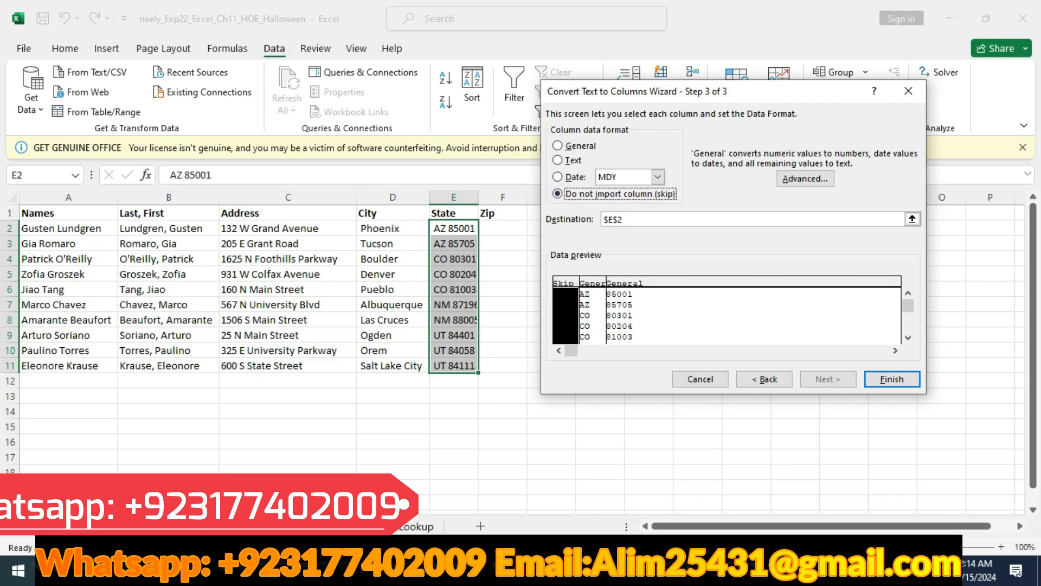
key("Return")
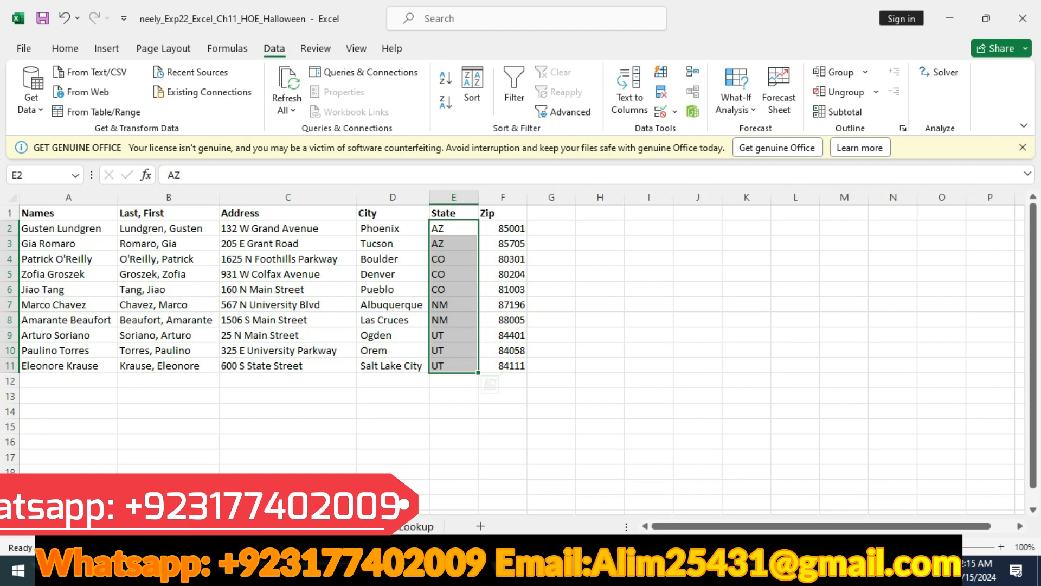
- Check the alignment instruction in Word and apply Align Right to cell F2 in Excel
key("alt+Tab")
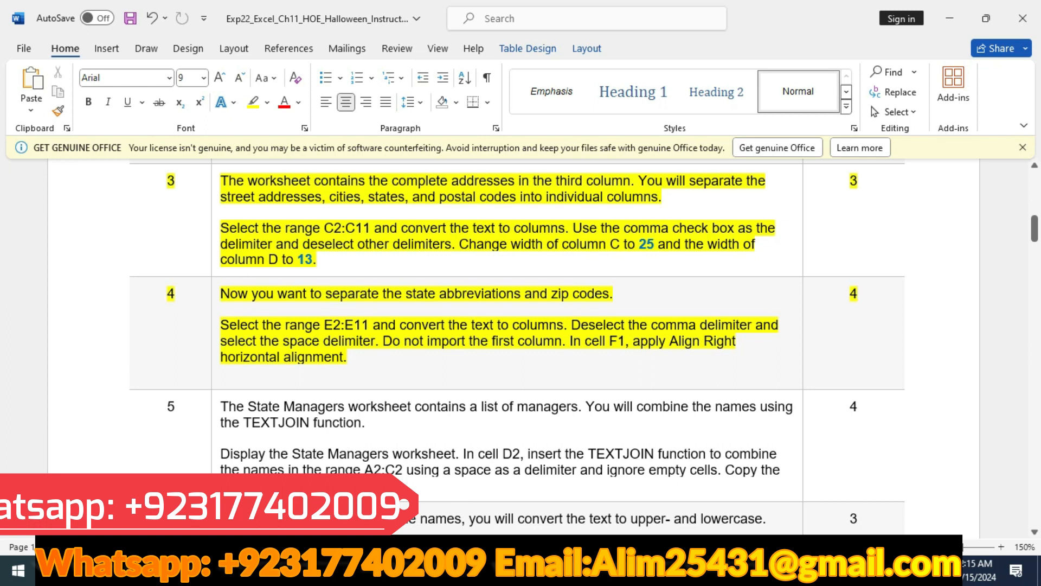
key("alt+Tab")
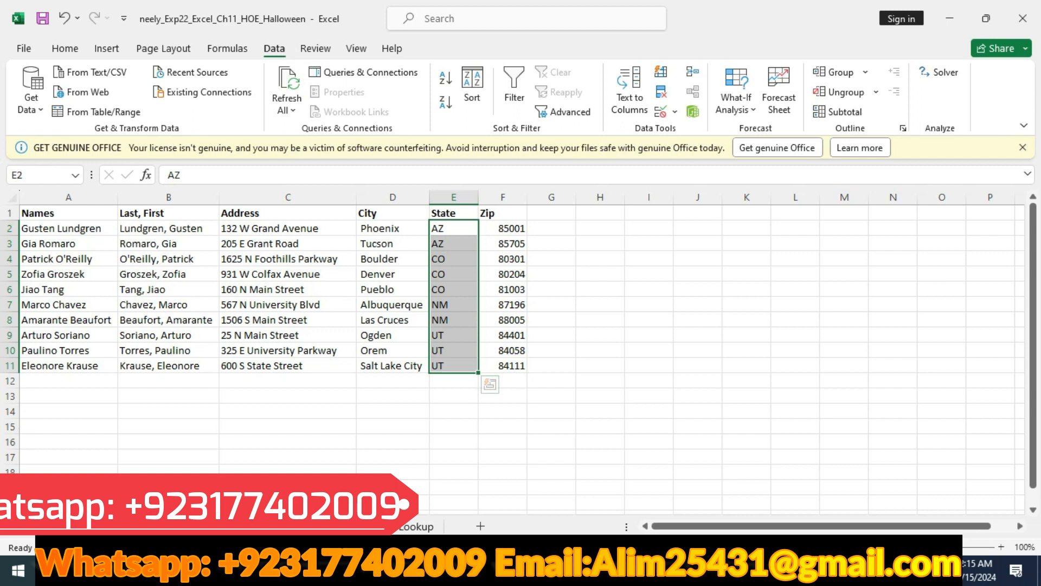
left_click(502, 228)
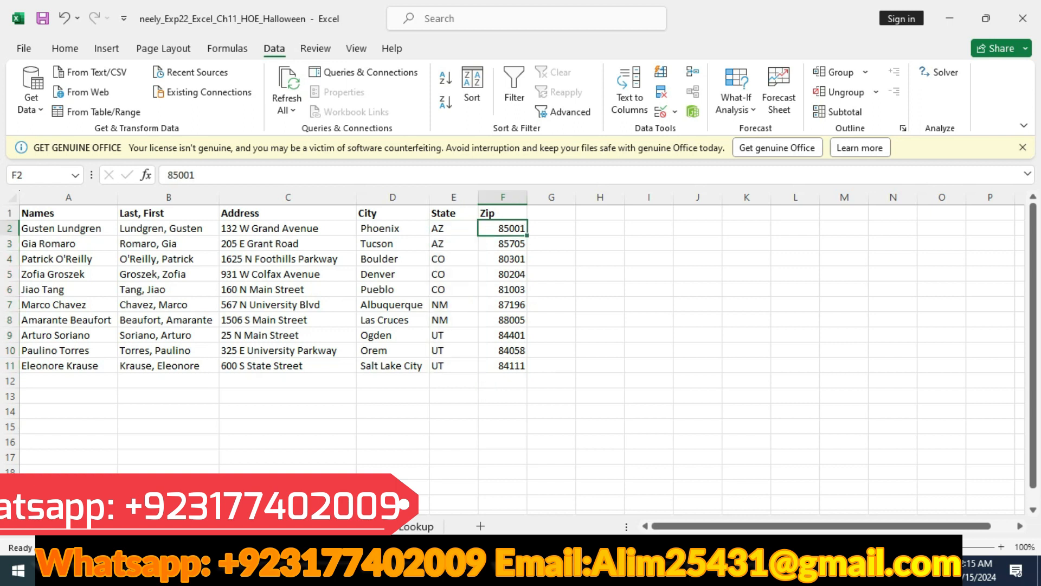
key("alt+Tab")
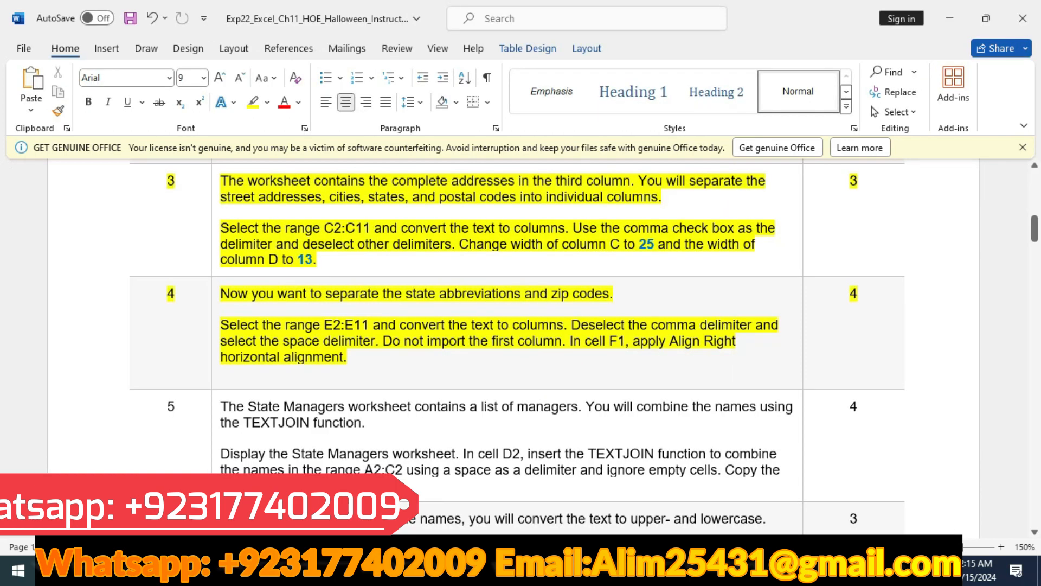
key("alt+Tab")
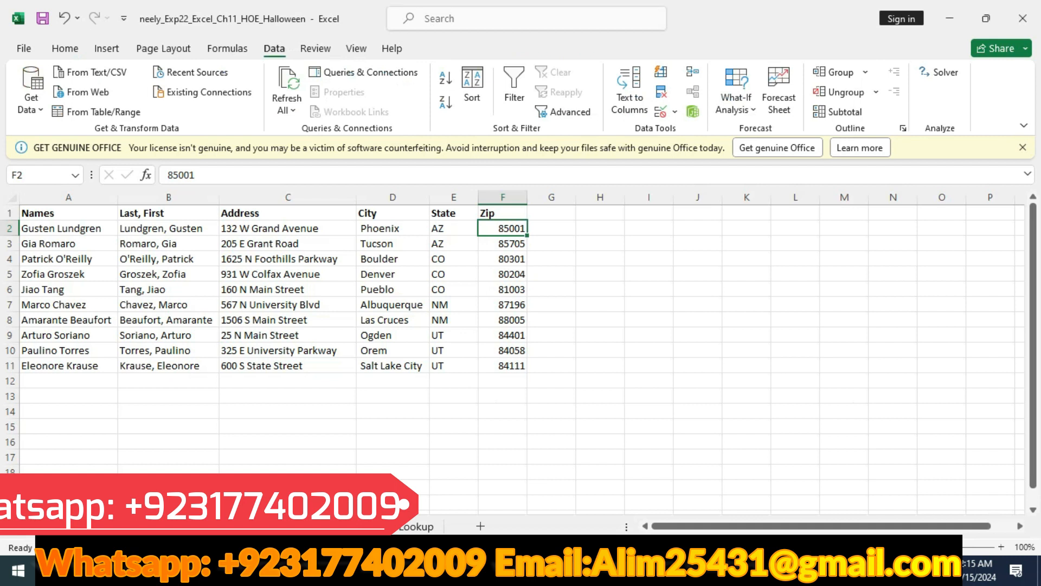
left_click(65, 49)
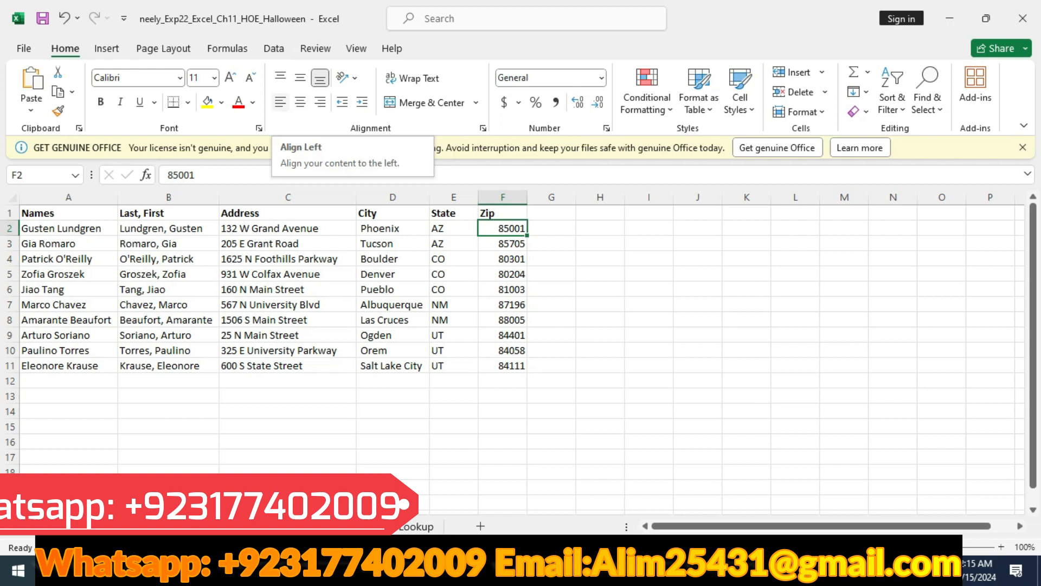
left_click(320, 102)
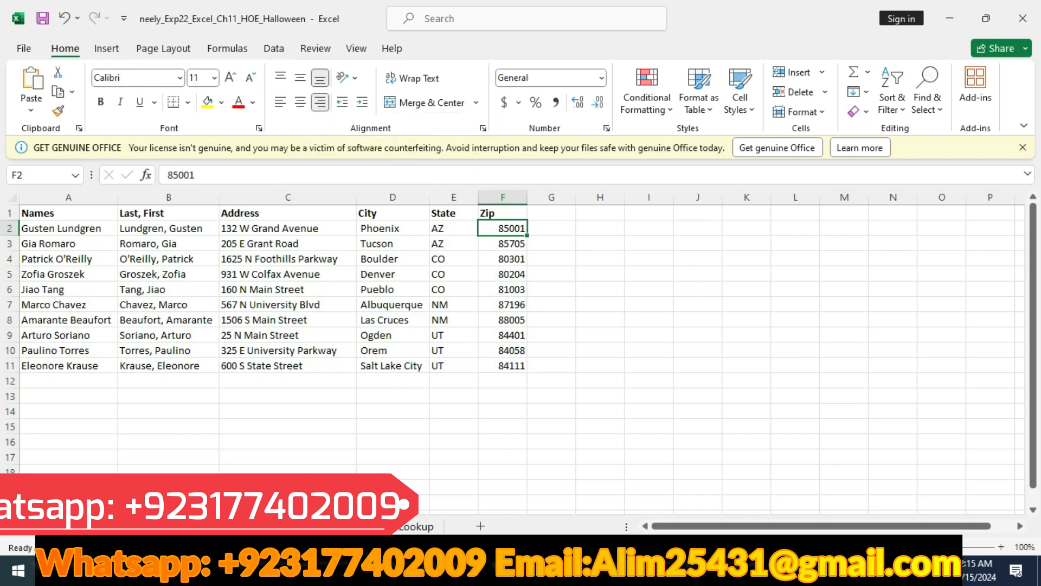
- Switch to the Word instructions and highlight the step 5 table row in yellow
key("alt+Tab")
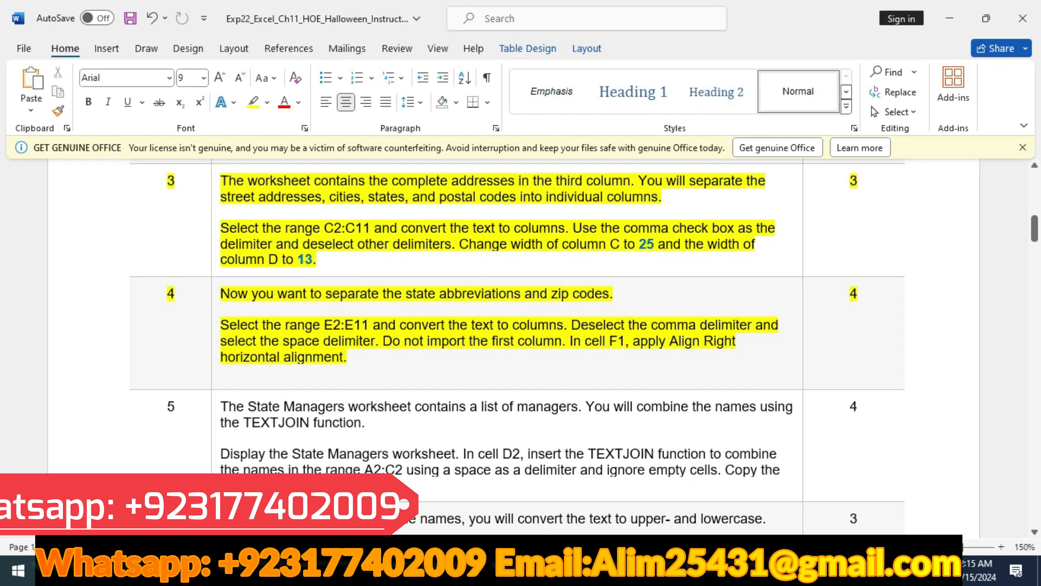
scroll(521, 325, "down", 1)
left_click(79, 388)
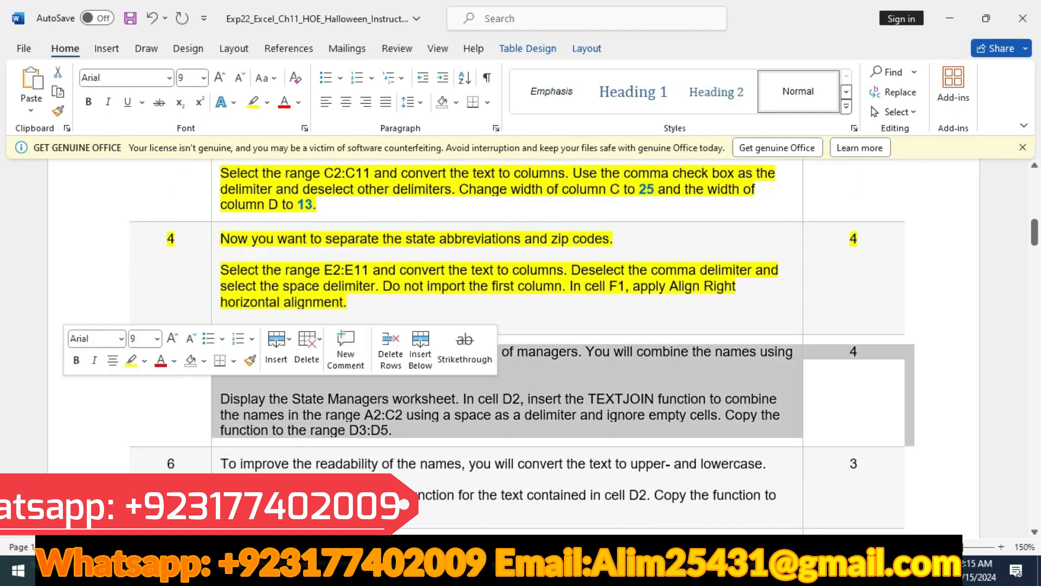
left_click(132, 361)
scroll(520, 326, "down", 2)
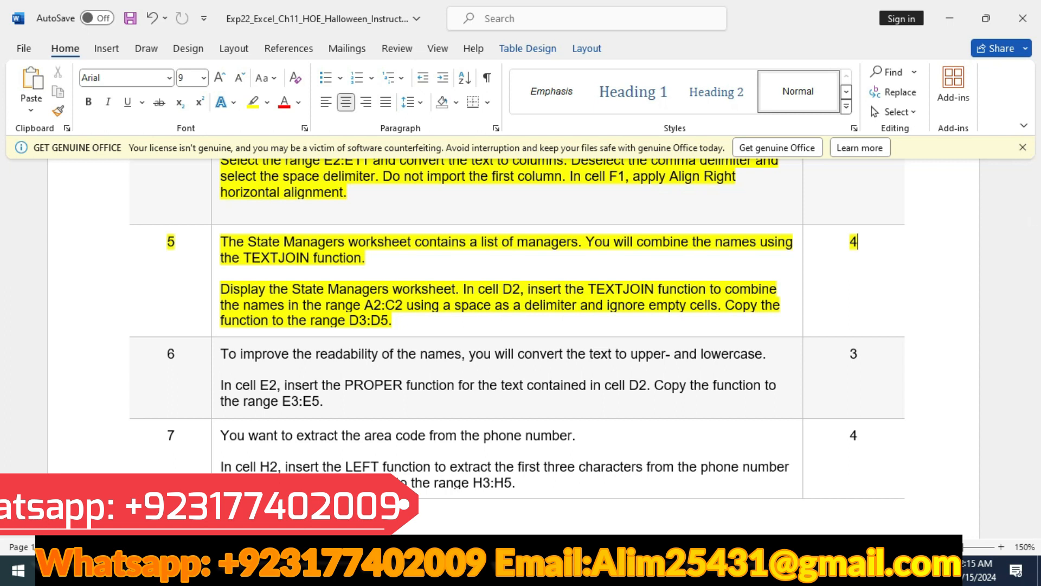
- Display the State Managers worksheet in Excel and check the step 5 TEXTJOIN instructions in Word
key("alt+Tab")
key("ctrl+Page_Down")
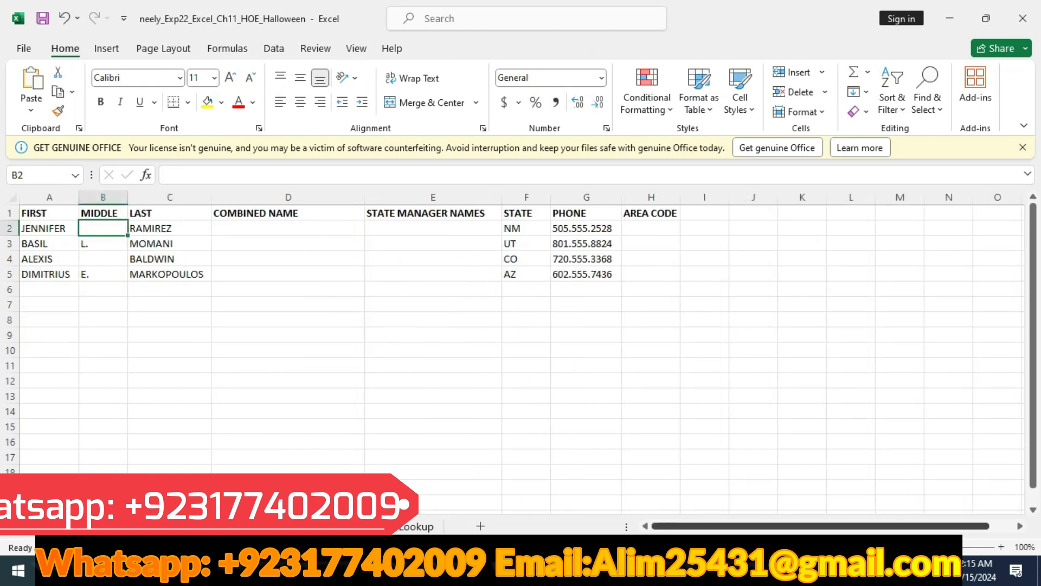
key("alt+Tab")
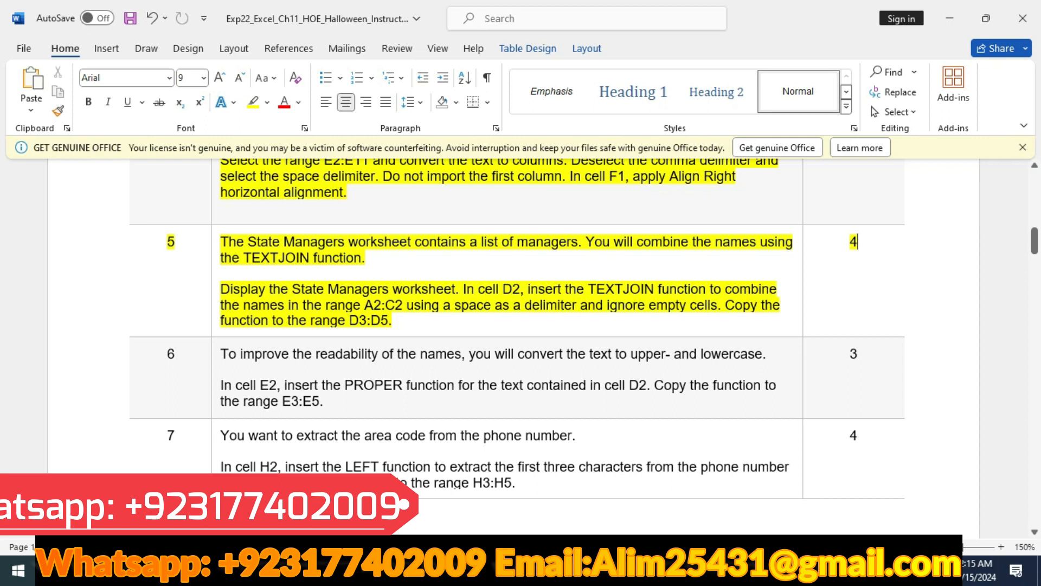
key("alt+Tab")
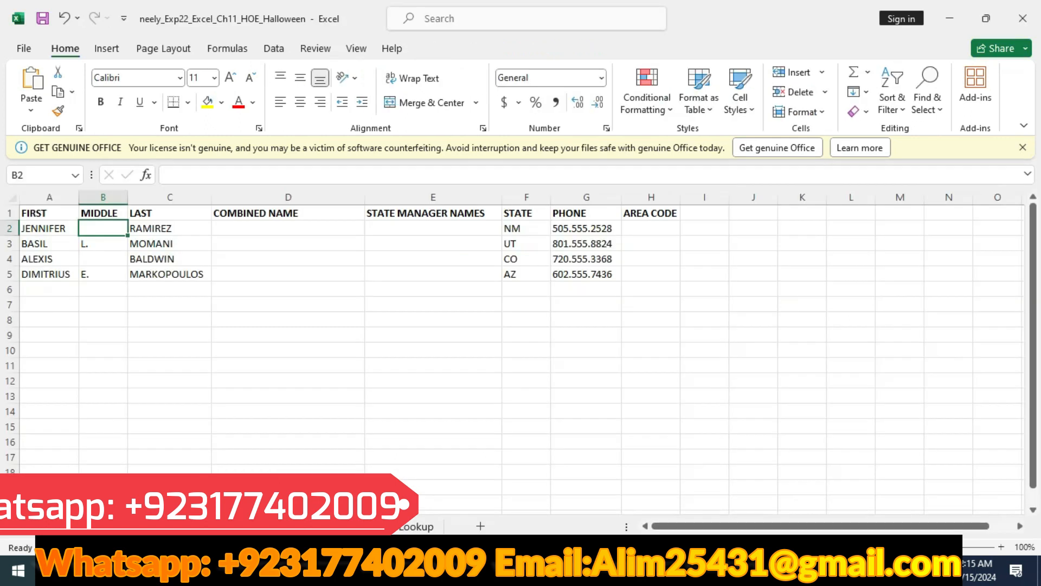
- Begin a TEXTJOIN formula in cell D2 of the State Managers worksheet with a space as the delimiter
left_click(288, 228)
type("=")
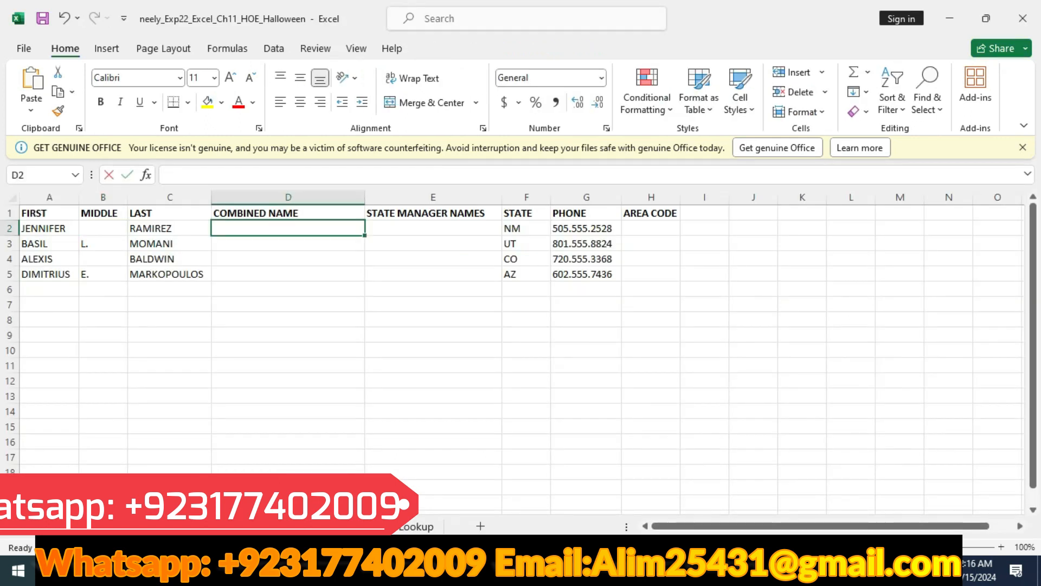
type("textj")
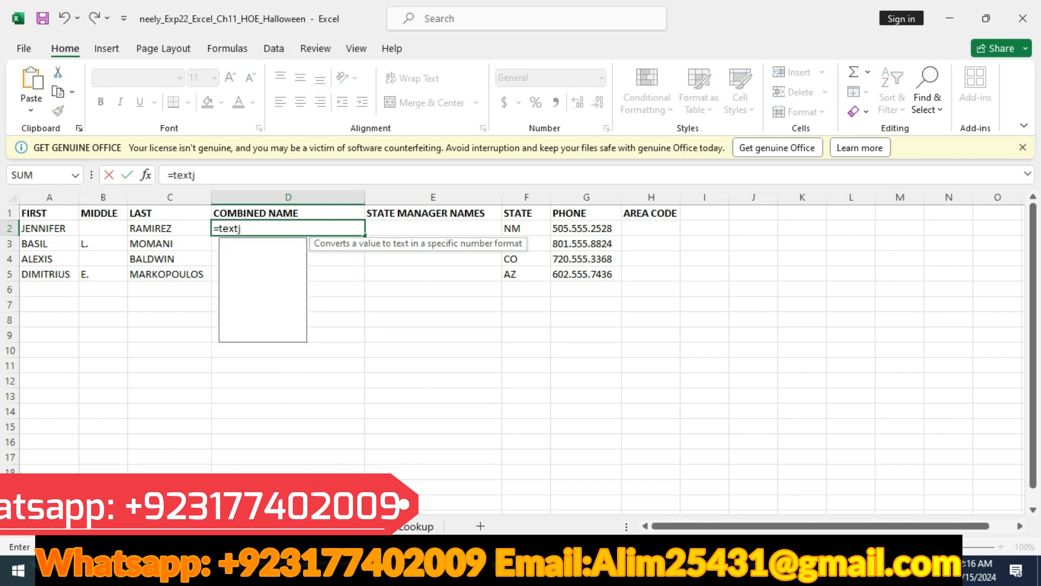
type("oin")
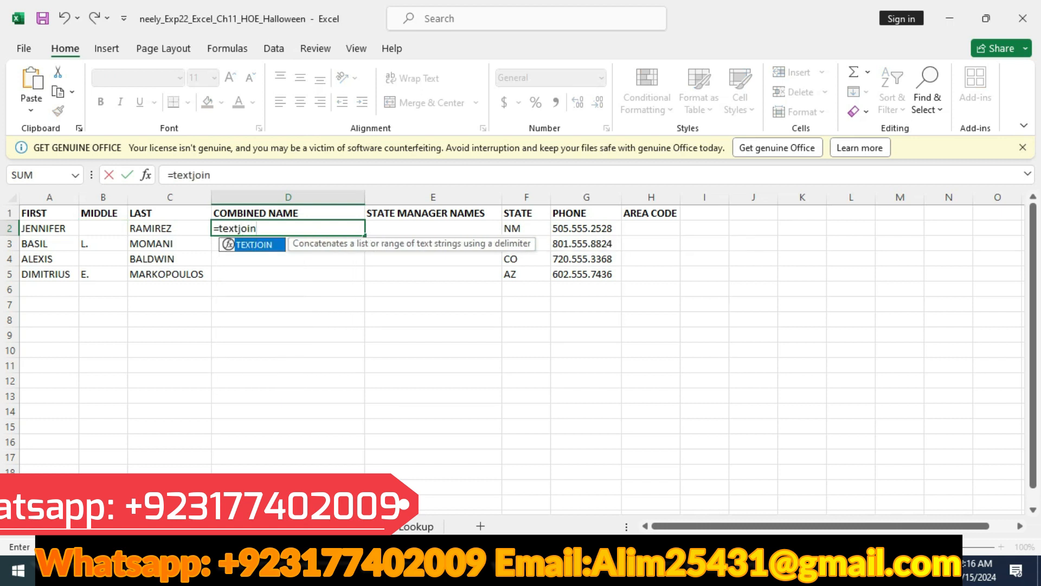
key("Tab")
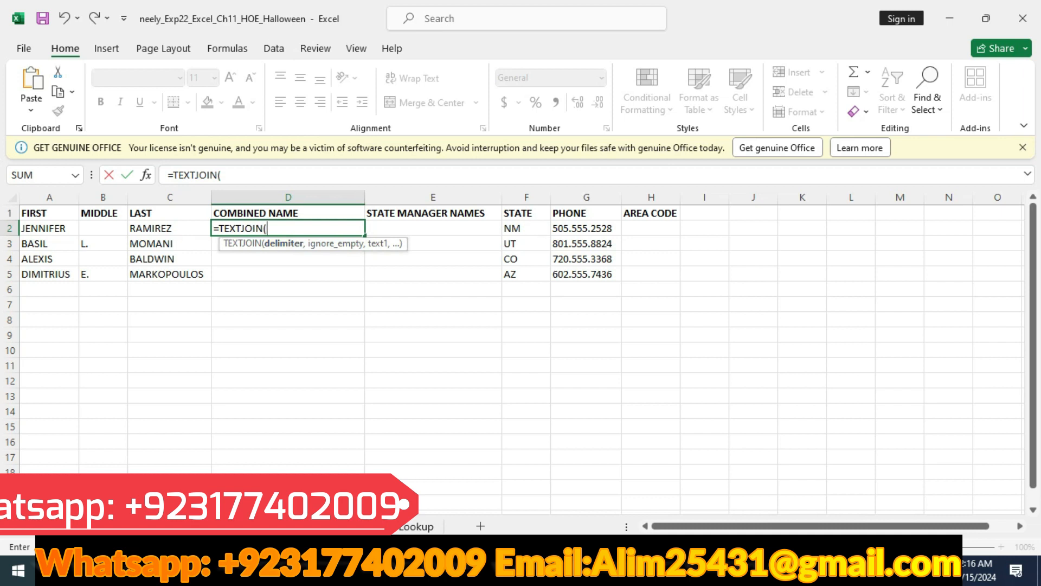
type("\" \"")
- Check step 5 in Word and complete the D2 formula in Excel with TRUE for ignoring empty cells and range A2:C2
key("alt+Tab")
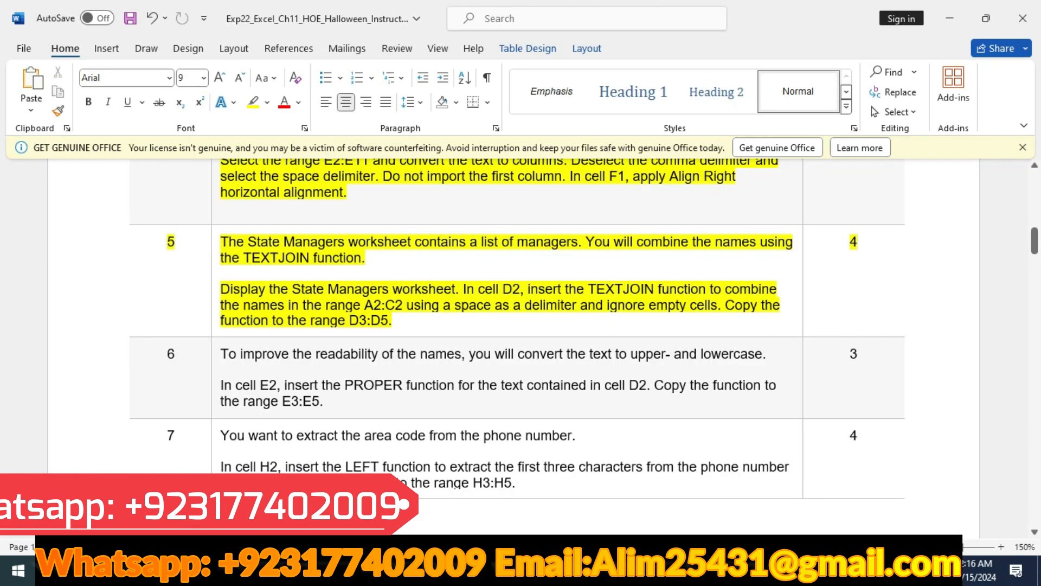
key("alt+Tab")
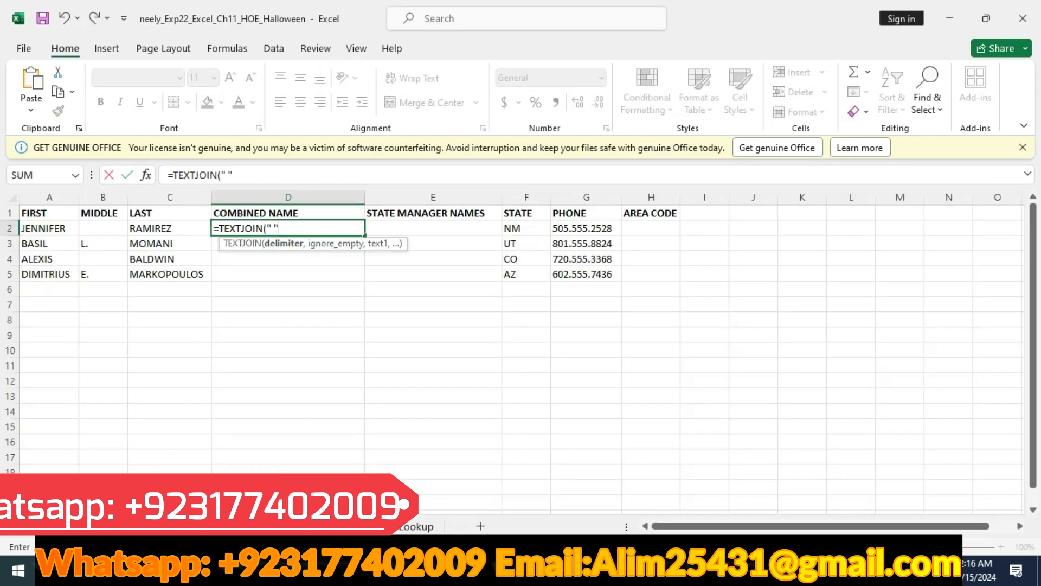
type(",")
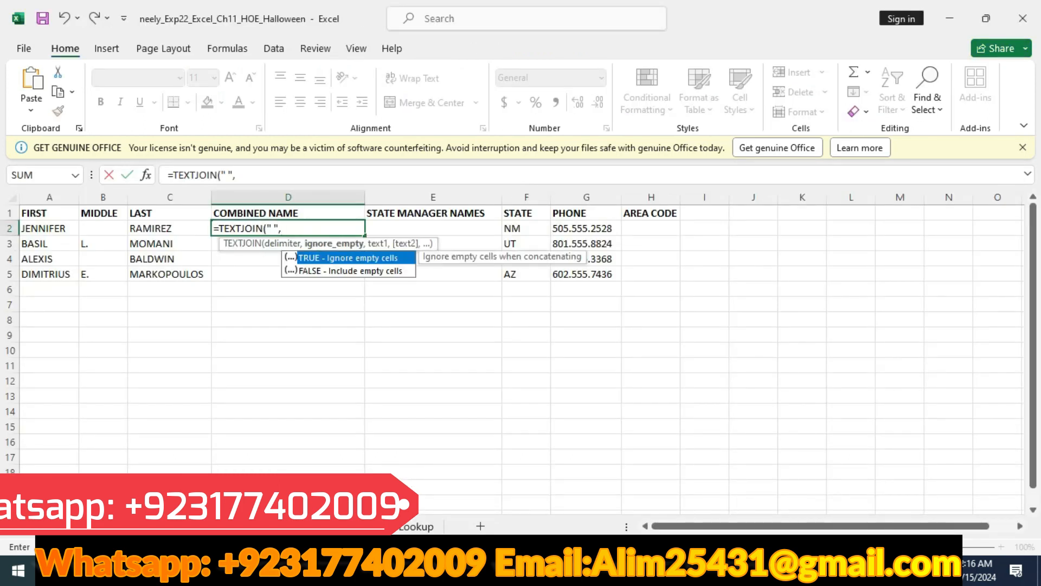
key("Tab")
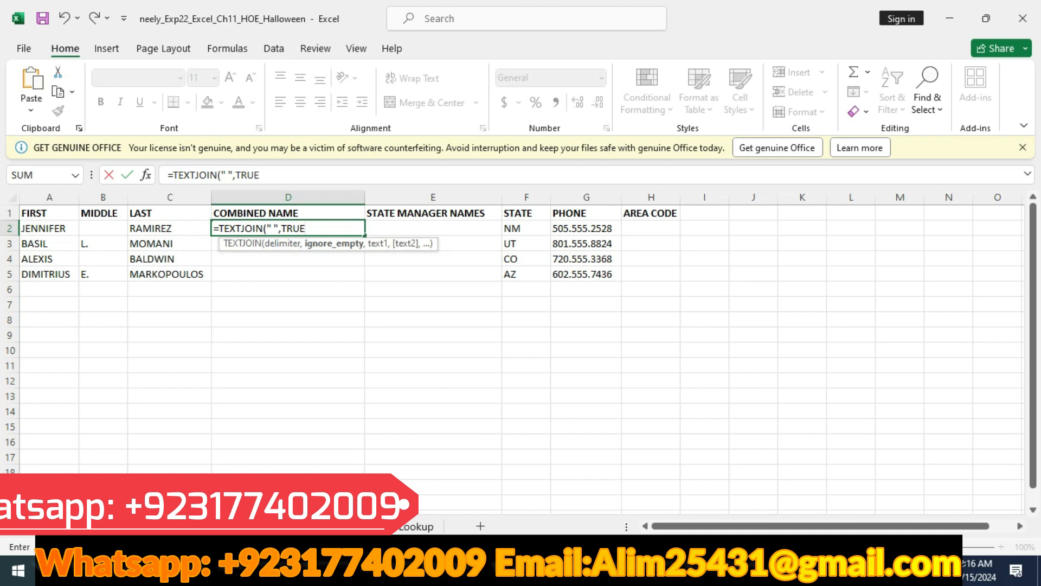
type(",")
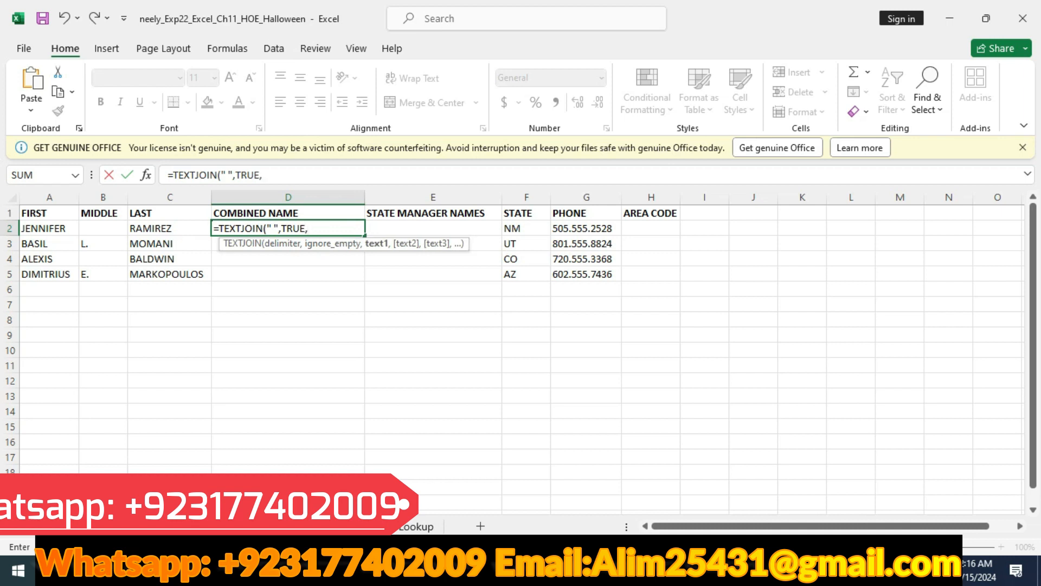
key("alt+Tab")
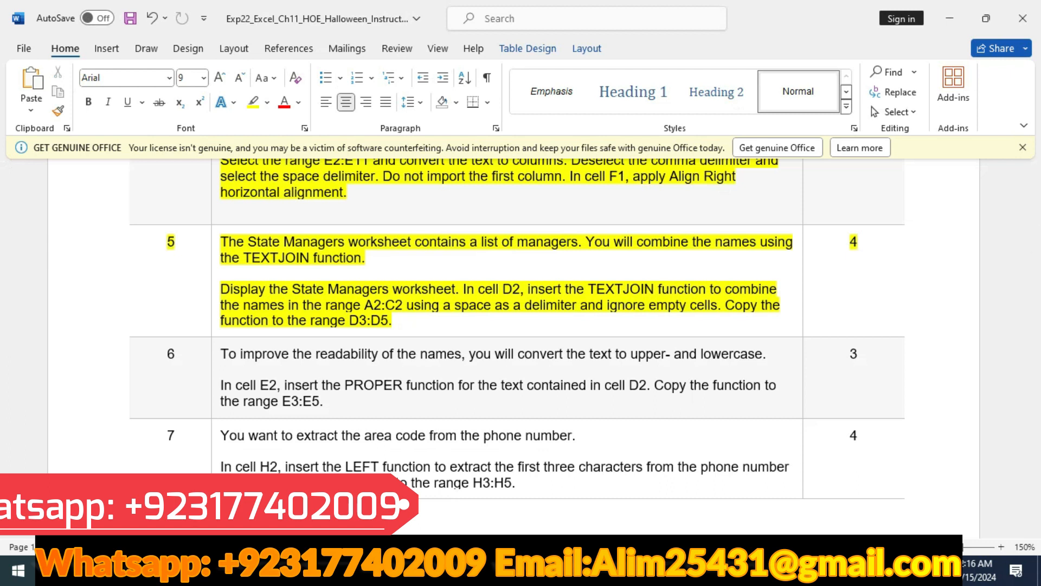
key("alt+Tab")
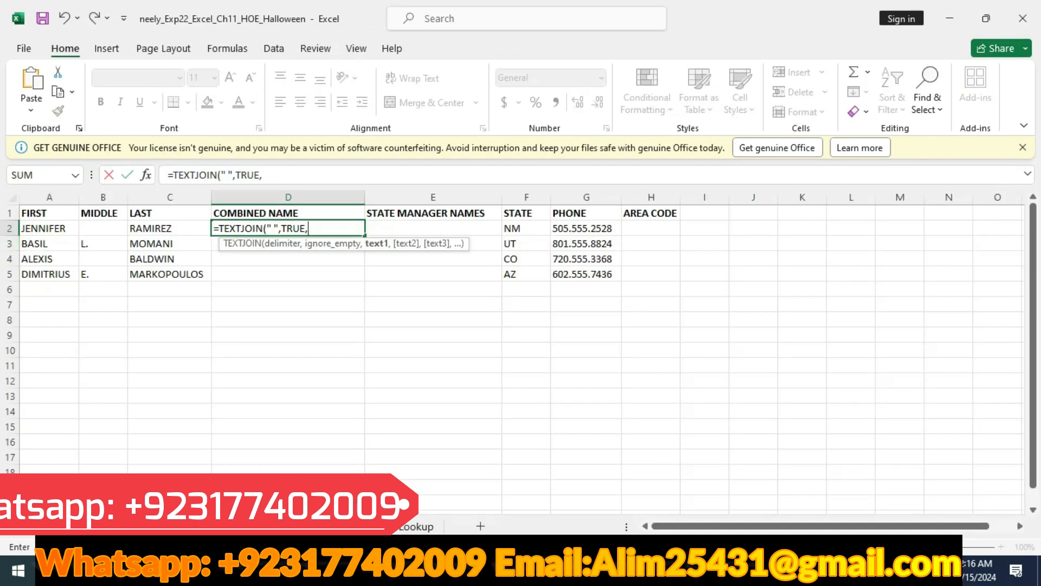
left_click_drag(43, 227, 163, 228)
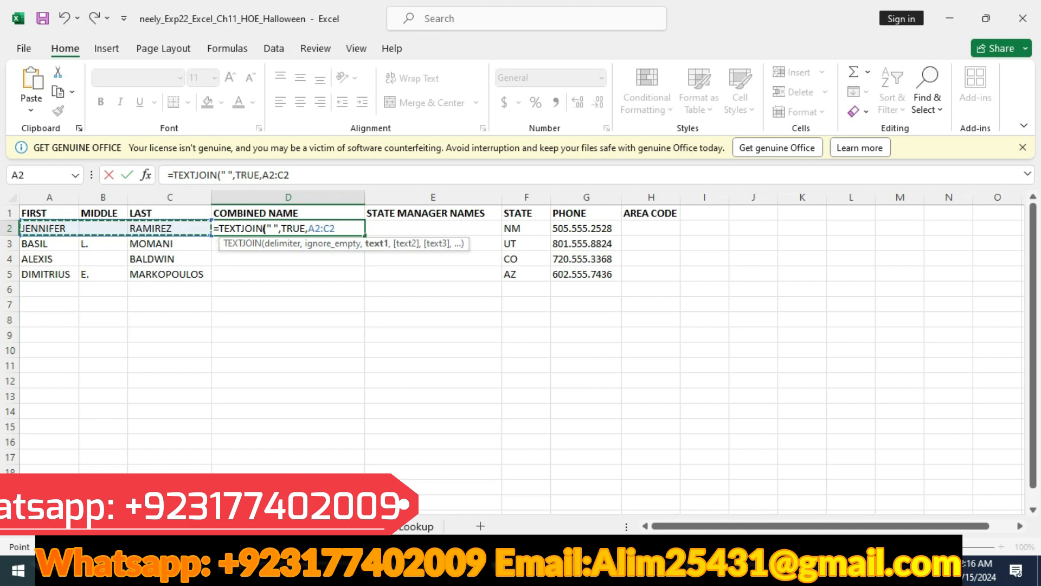
type(")")
key("Return")
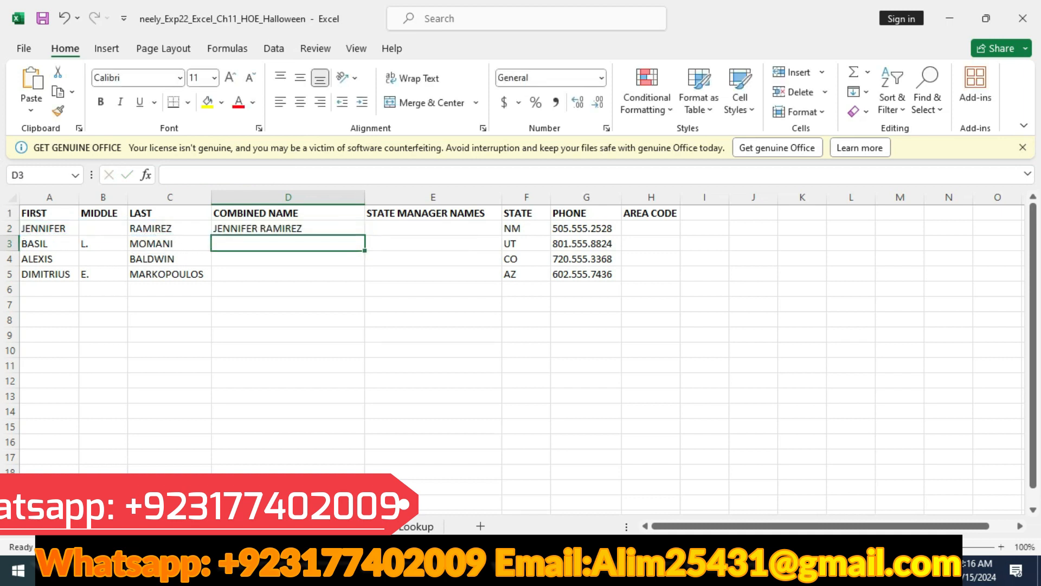
- Select cell D2 for copying and check the target range for the TEXTJOIN function in the Word instructions
left_click(287, 228)
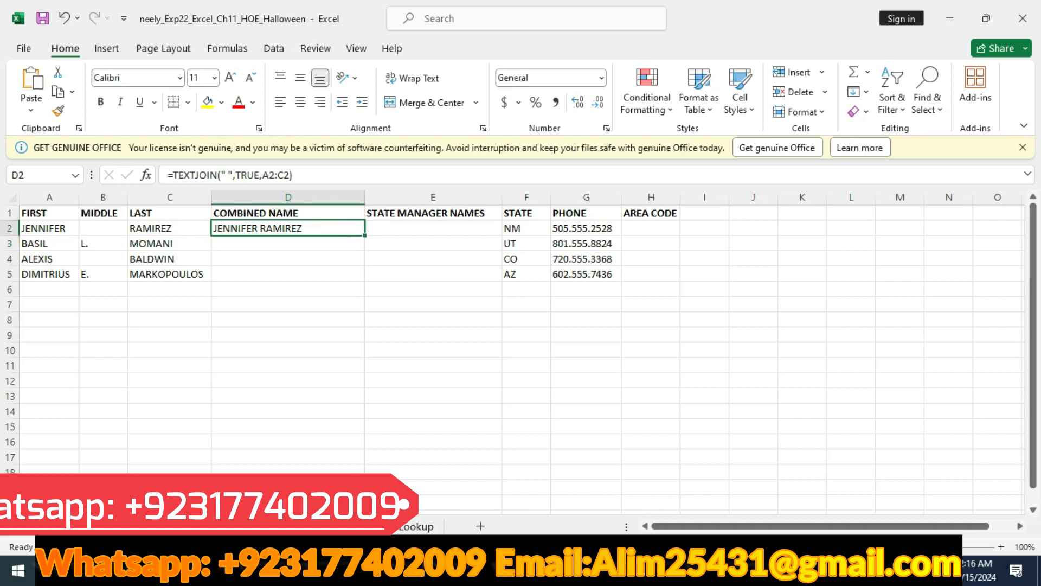
key("alt+Tab")
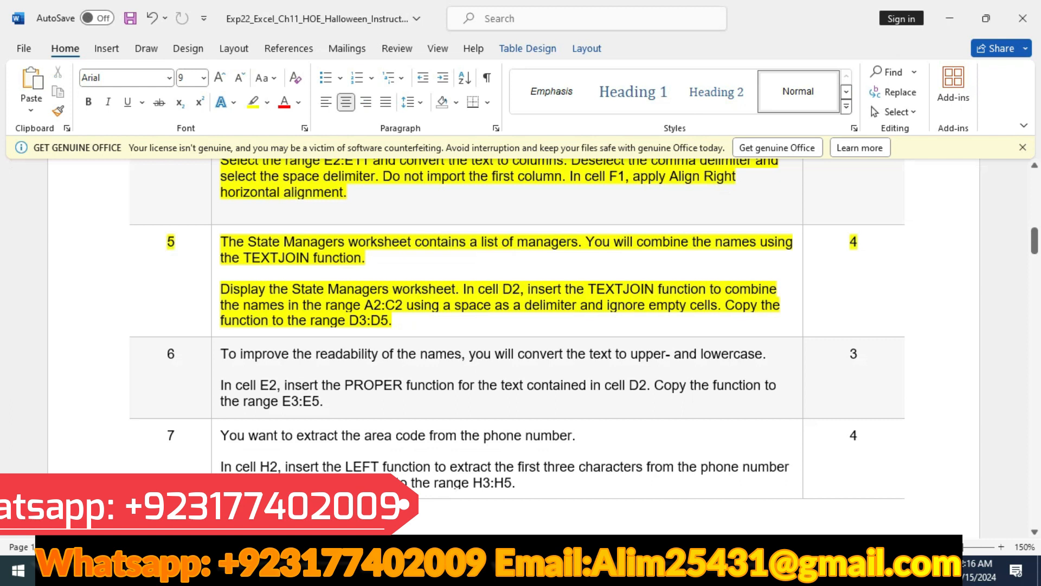